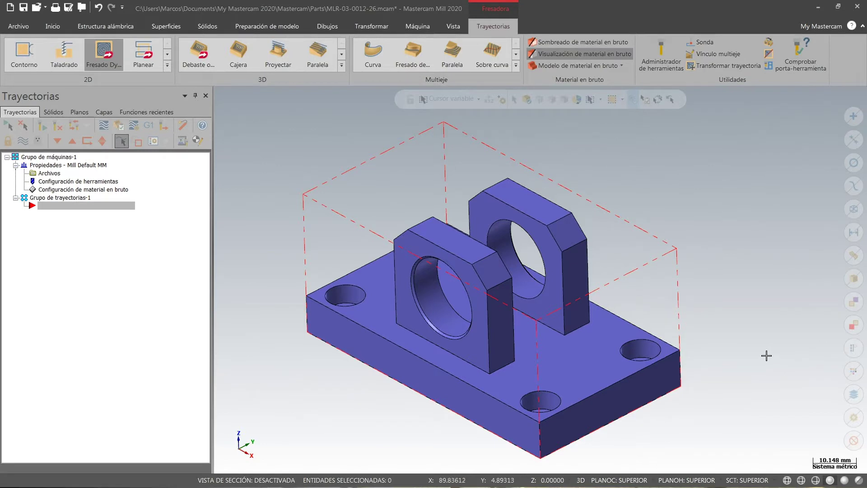
# Inspect the two-bracket plate and the curved mould part in the other Mastercam window, ending back on the bracket plate.
pyautogui.moveTo(751, 339)
pyautogui.mouseDown(button='middle')
pyautogui.moveTo(746, 331)
pyautogui.moveTo(746, 341)
pyautogui.mouseUp(button='middle')
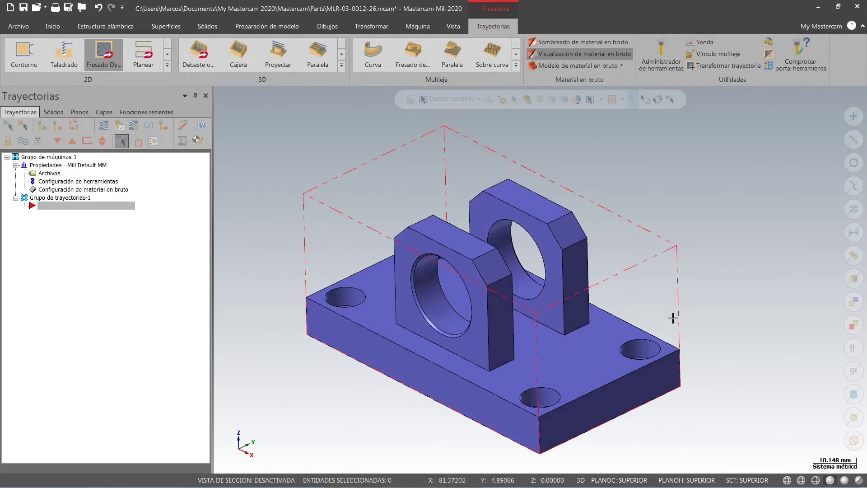
pyautogui.moveTo(672, 318)
pyautogui.mouseDown(button='middle')
pyautogui.moveTo(635, 323)
pyautogui.moveTo(638, 334)
pyautogui.moveTo(638, 320)
pyautogui.mouseUp(button='middle')
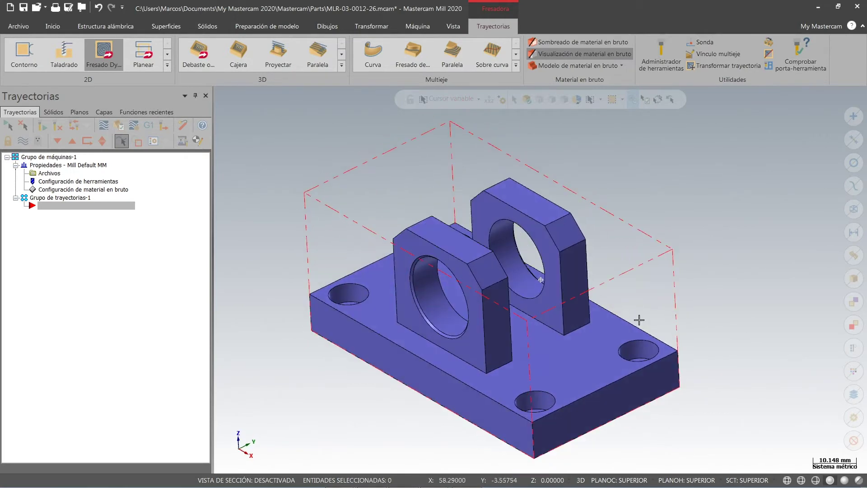
pyautogui.moveTo(319, 478)
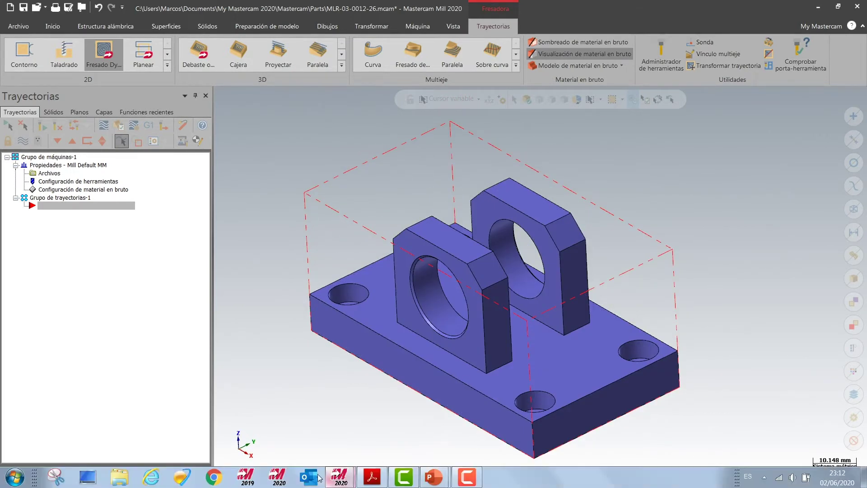
pyautogui.click(275, 415)
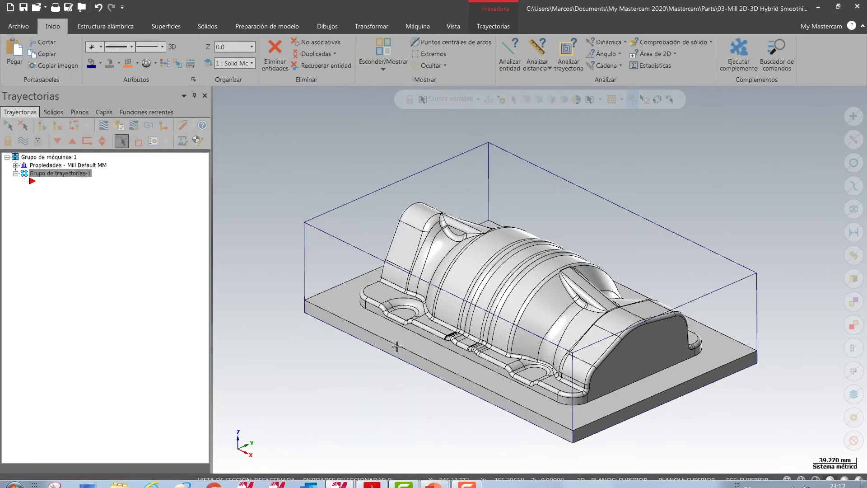
pyautogui.moveTo(397, 346); pyautogui.dragTo(386, 350, button='middle')
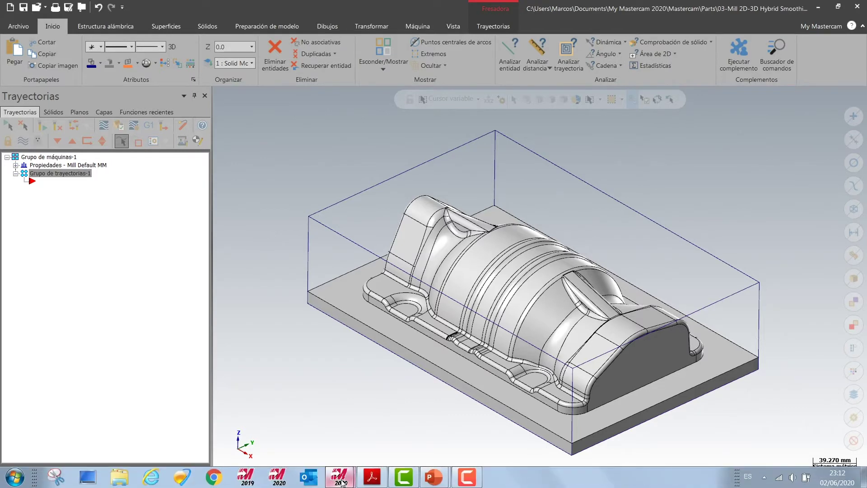
pyautogui.moveTo(342, 481)
pyautogui.click(378, 439)
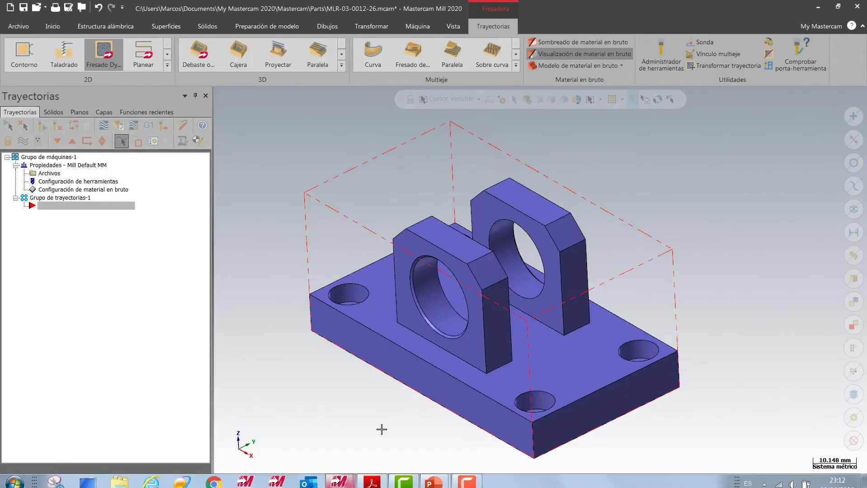
pyautogui.moveTo(404, 401); pyautogui.dragTo(389, 410, button='middle')
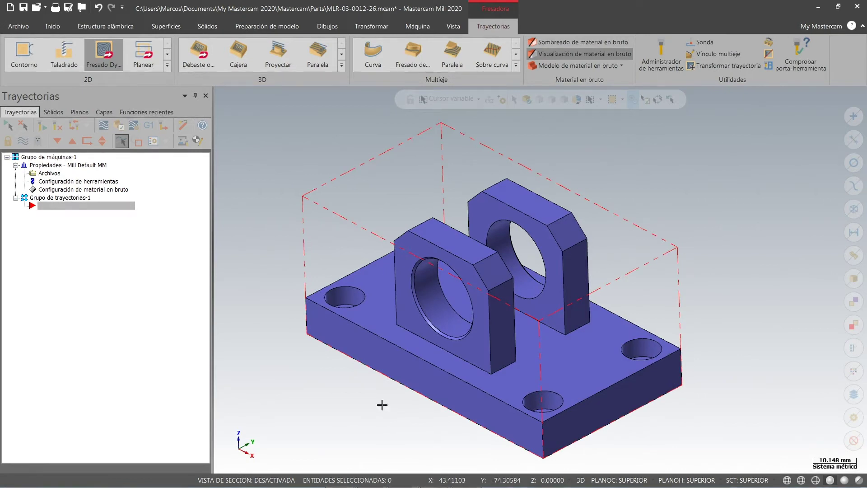
pyautogui.moveTo(381, 403)
pyautogui.mouseDown(button='middle')
pyautogui.moveTo(374, 398)
pyautogui.moveTo(392, 410)
pyautogui.mouseUp(button='middle')
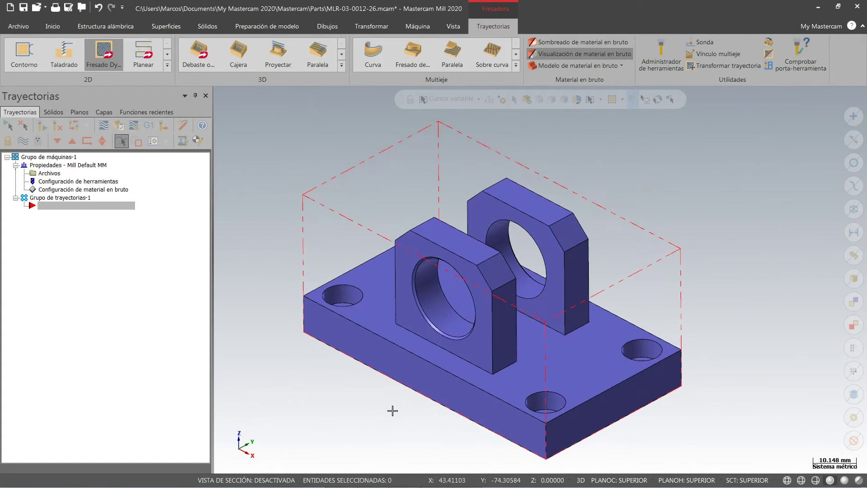
# Analyze the properties of the base plate's long and short bottom edges to read its length and width.
pyautogui.rightClick(328, 411)
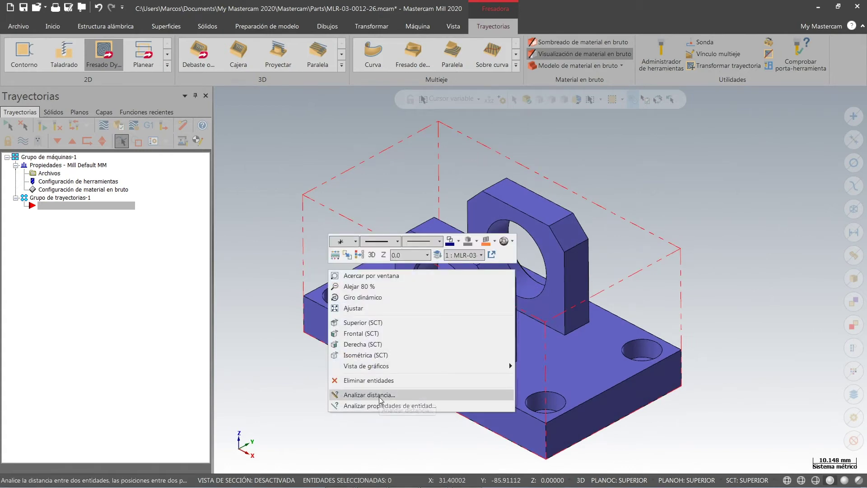
pyautogui.click(377, 405)
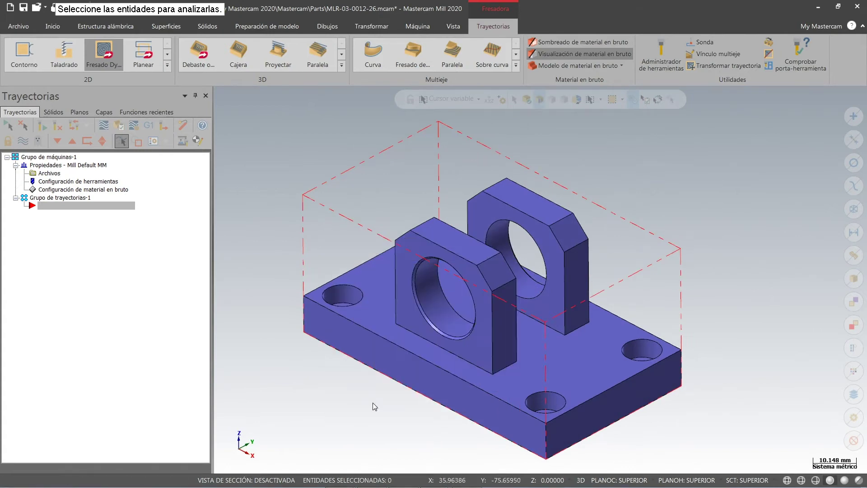
pyautogui.click(396, 387)
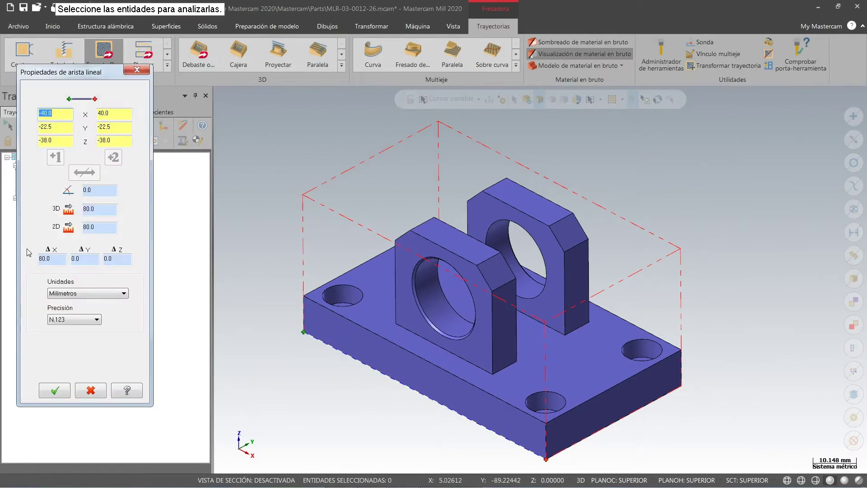
pyautogui.moveTo(51, 258); pyautogui.dragTo(28, 292)
pyautogui.click(611, 428)
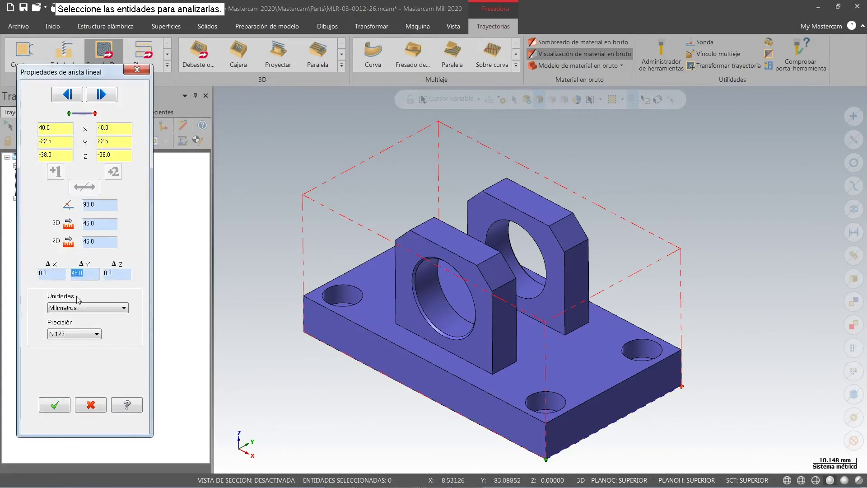
pyautogui.click(266, 329)
pyautogui.click(54, 404)
# Measure the distance between the two uprights at their facing lower corners on the base plate.
pyautogui.rightClick(282, 279)
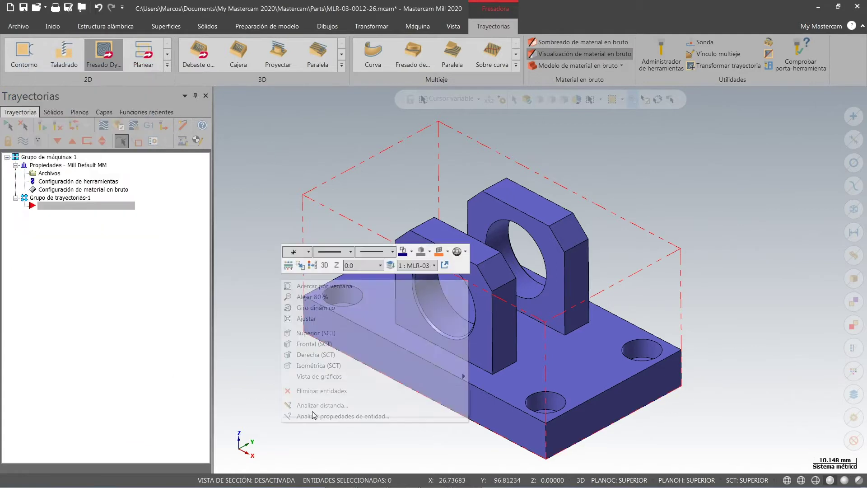
pyautogui.click(322, 404)
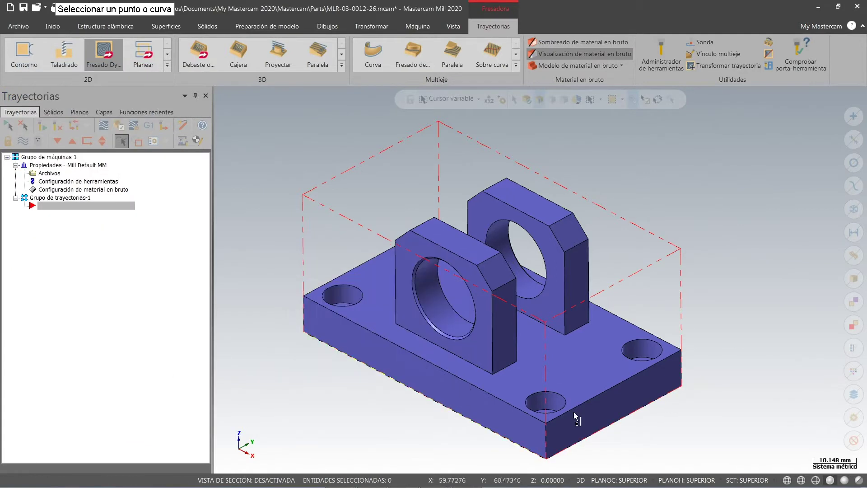
pyautogui.click(517, 362)
pyautogui.click(564, 335)
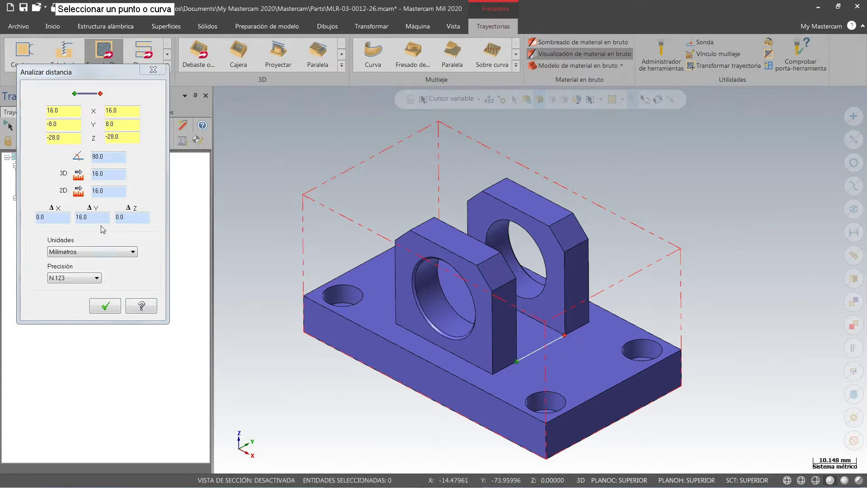
pyautogui.moveTo(96, 219); pyautogui.dragTo(72, 217)
pyautogui.click(105, 305)
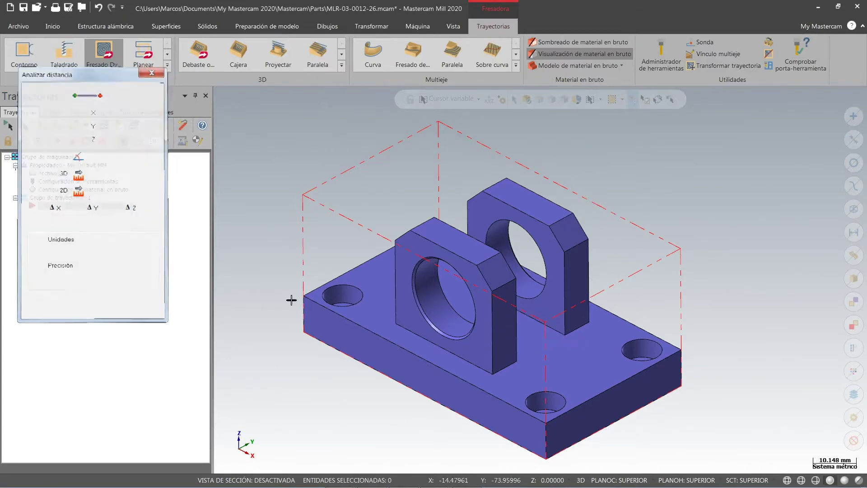
# Create a 2D Dynamic Mill toolpath and chain the base plate's bottom perimeter as its machining region.
pyautogui.moveTo(346, 273)
pyautogui.mouseDown(button='middle')
pyautogui.moveTo(339, 308)
pyautogui.moveTo(342, 289)
pyautogui.mouseUp(button='middle')
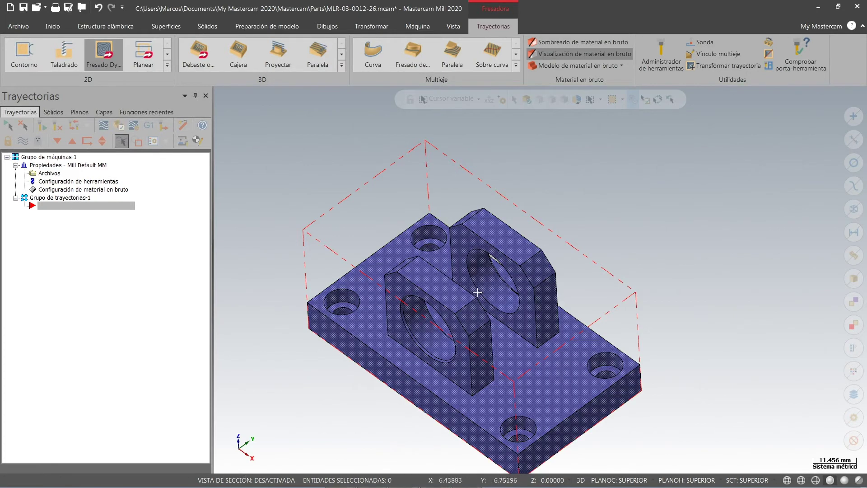
pyautogui.moveTo(464, 282)
pyautogui.mouseDown(button='middle')
pyautogui.moveTo(448, 285)
pyautogui.moveTo(457, 286)
pyautogui.moveTo(457, 273)
pyautogui.mouseUp(button='middle')
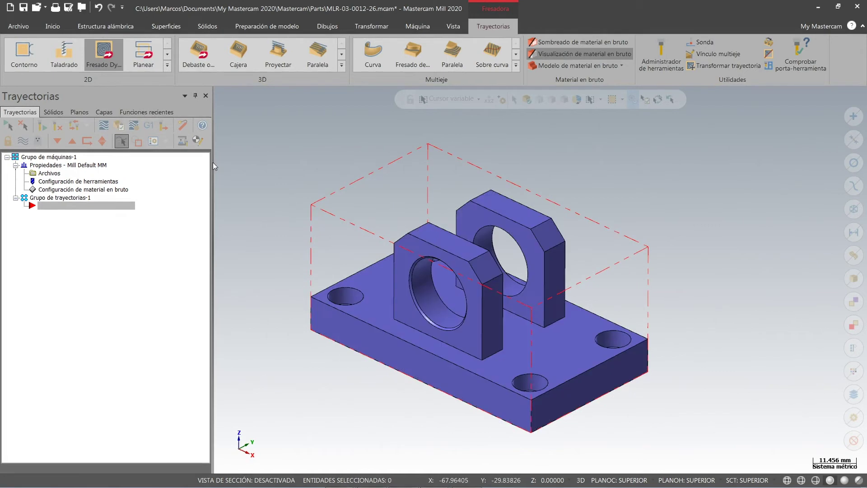
pyautogui.click(104, 56)
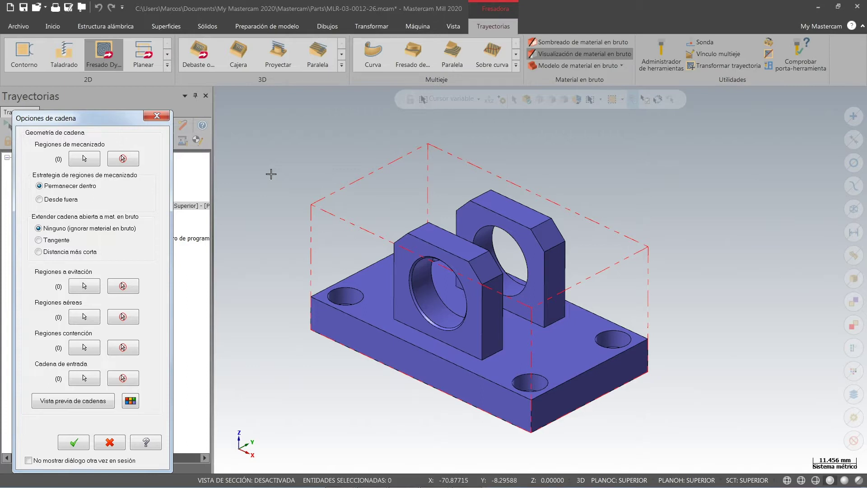
pyautogui.moveTo(291, 188)
pyautogui.mouseDown(button='middle')
pyautogui.moveTo(290, 215)
pyautogui.moveTo(286, 188)
pyautogui.mouseUp(button='middle')
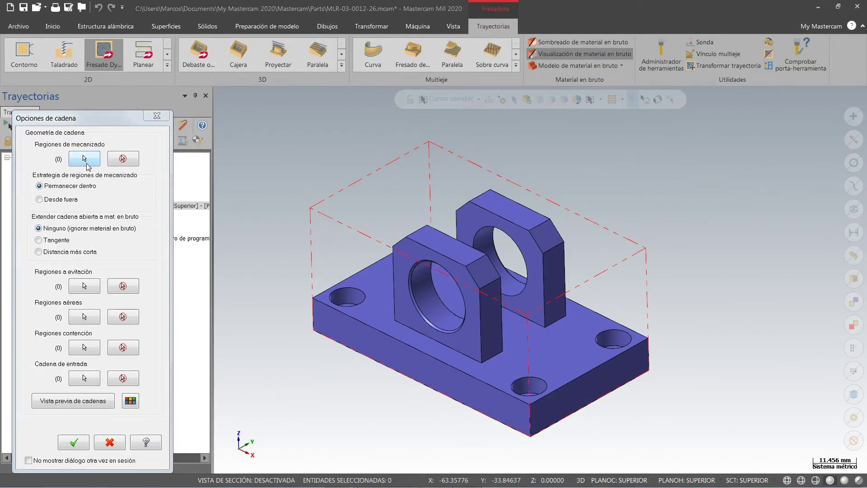
pyautogui.click(84, 159)
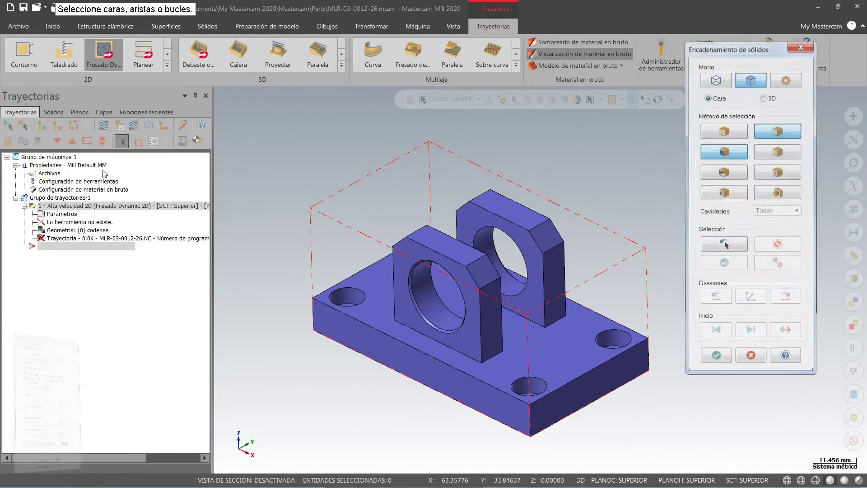
pyautogui.click(357, 355)
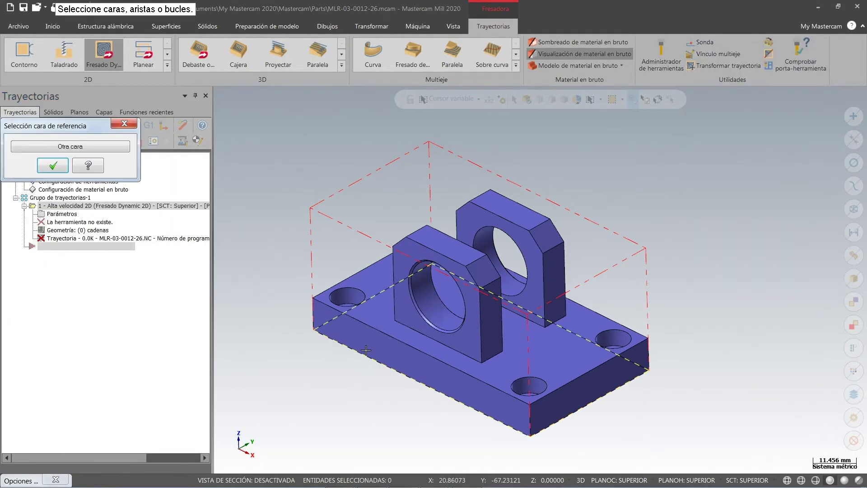
pyautogui.click(54, 166)
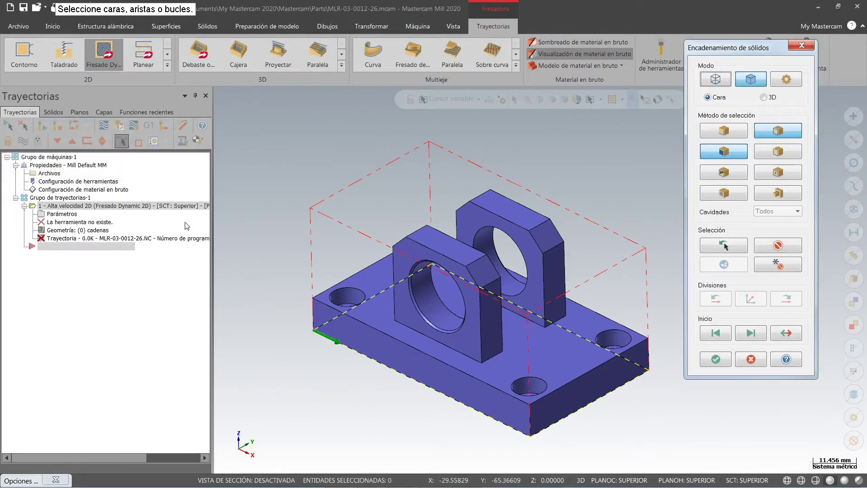
pyautogui.click(708, 361)
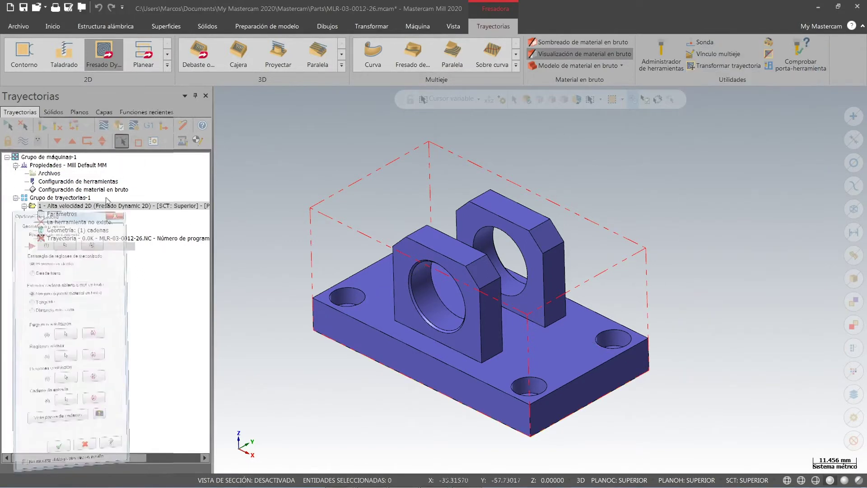
# Chain the front upright's footprint on the base as the avoidance region and accept the chain options.
pyautogui.click(75, 288)
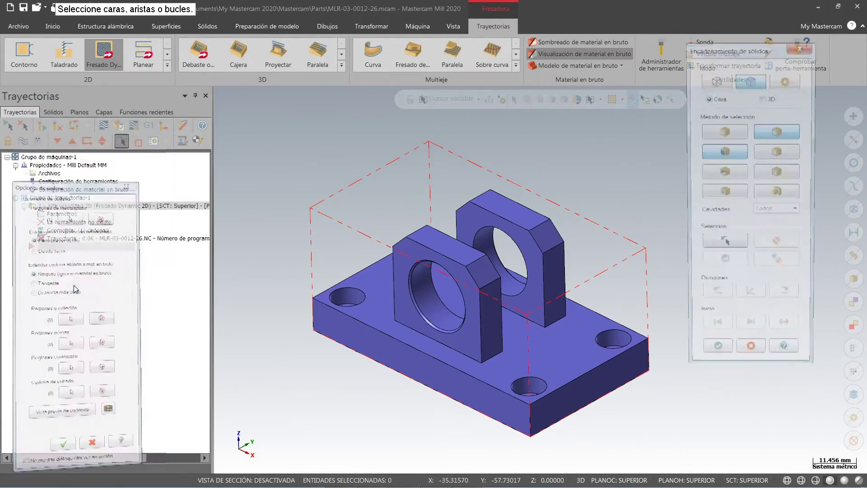
pyautogui.click(435, 340)
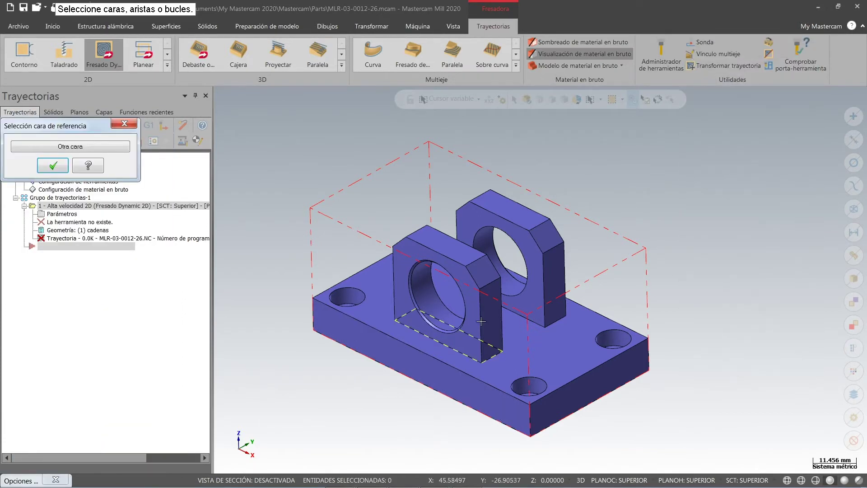
pyautogui.click(47, 166)
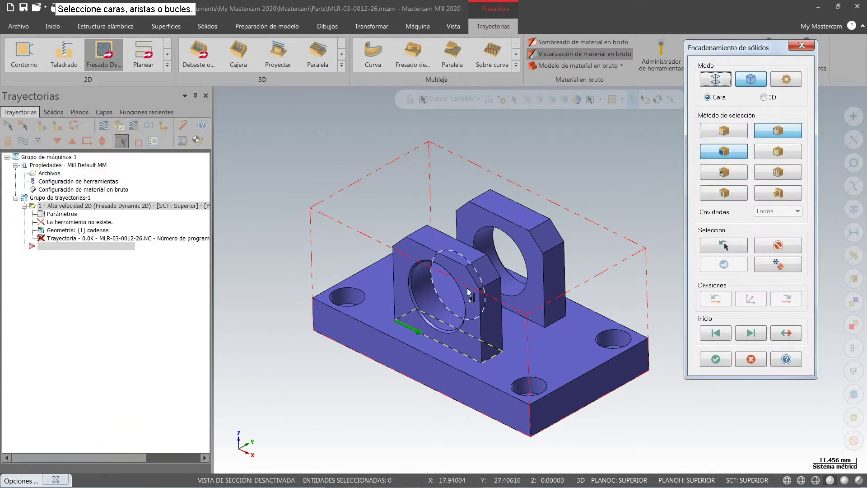
pyautogui.click(502, 305)
pyautogui.click(715, 359)
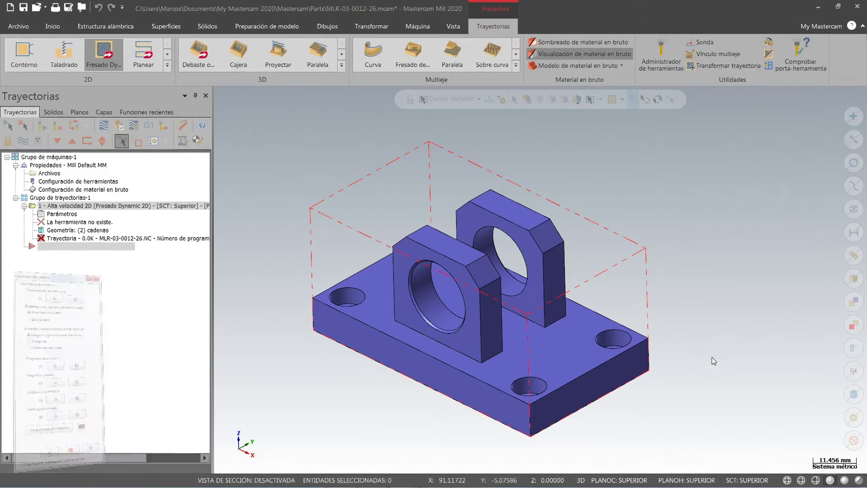
pyautogui.click(83, 440)
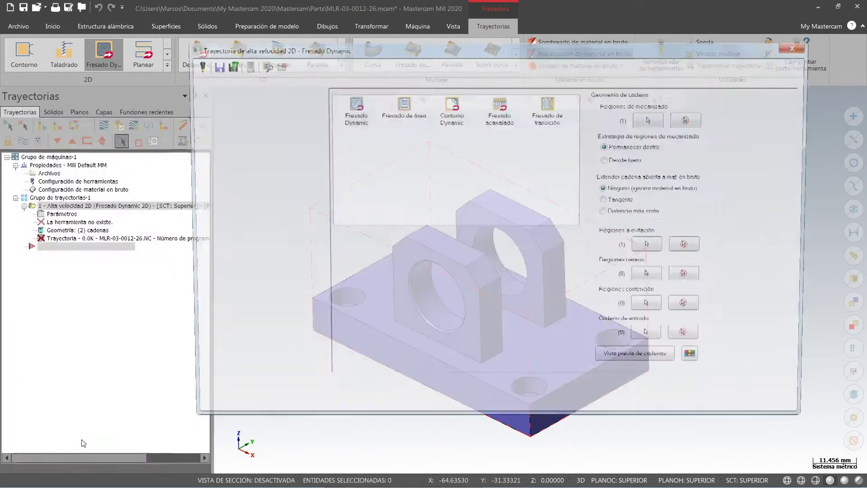
# Assign the tool FR Ø12 Z6 3xd TROCO (INOX) from the library 01-Mi almacén de Htas.tooldb to the toolpath.
pyautogui.click(226, 100)
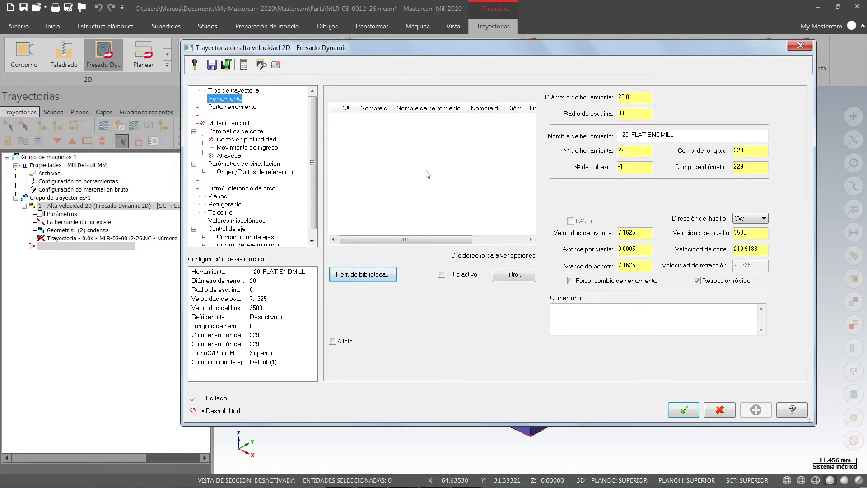
pyautogui.click(378, 276)
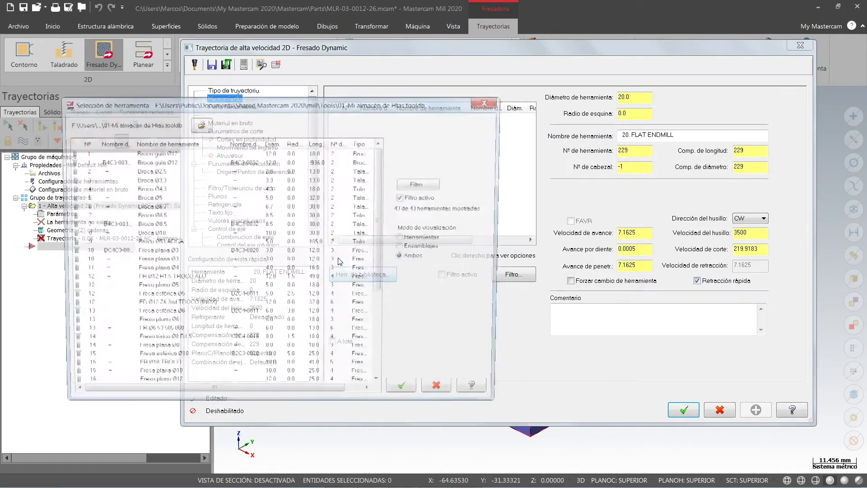
pyautogui.click(199, 123)
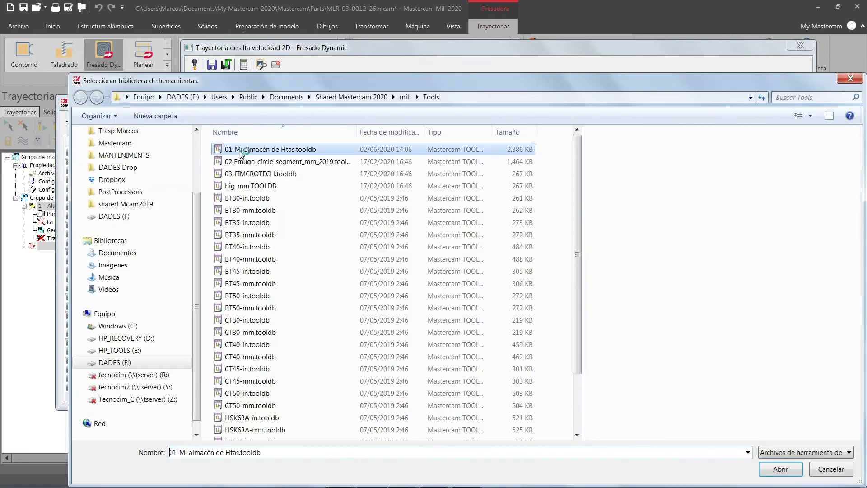
pyautogui.doubleClick(242, 154)
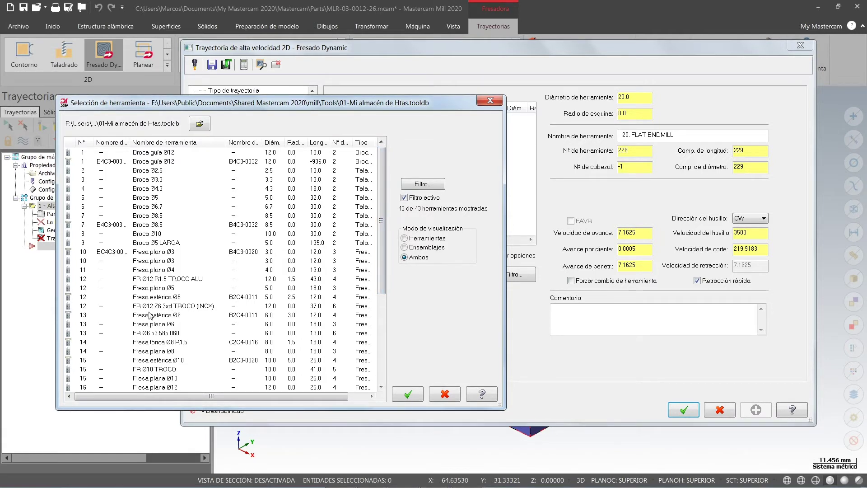
pyautogui.click(173, 307)
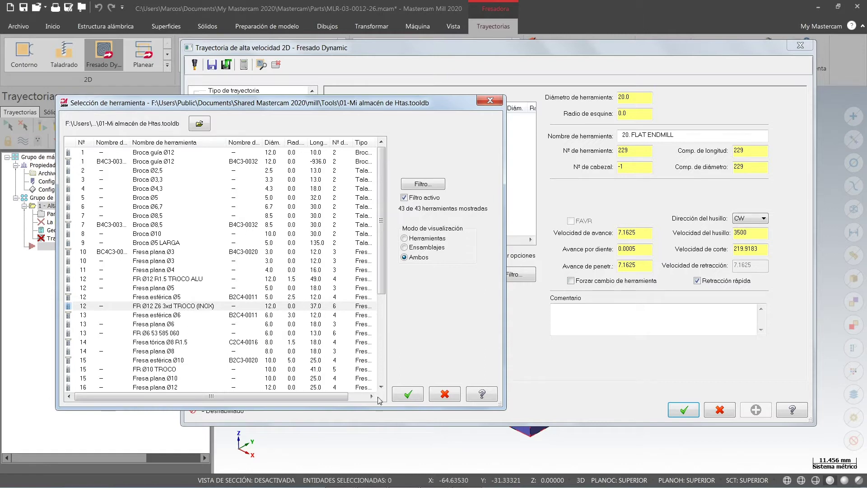
pyautogui.click(408, 394)
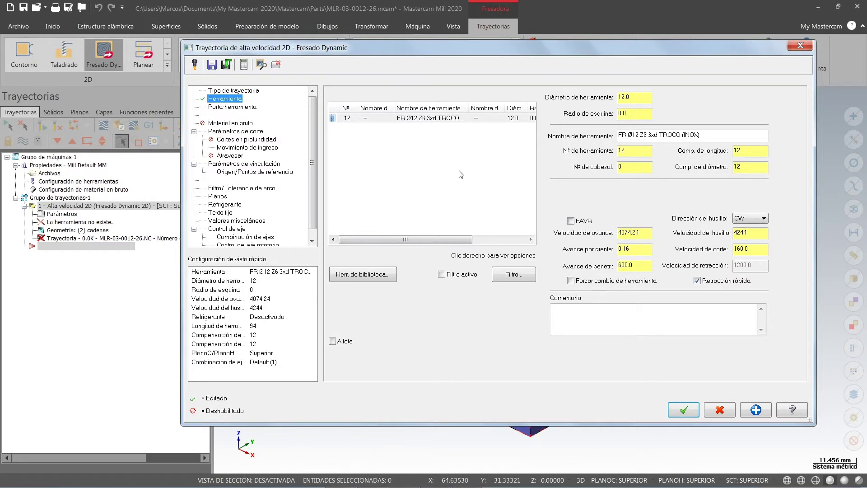
# Review the assigned tool's geometry, manufacturer code notes, flute count, feed per tooth, cutting speed, feed rate and spindle speed in its definition.
pyautogui.rightClick(425, 120)
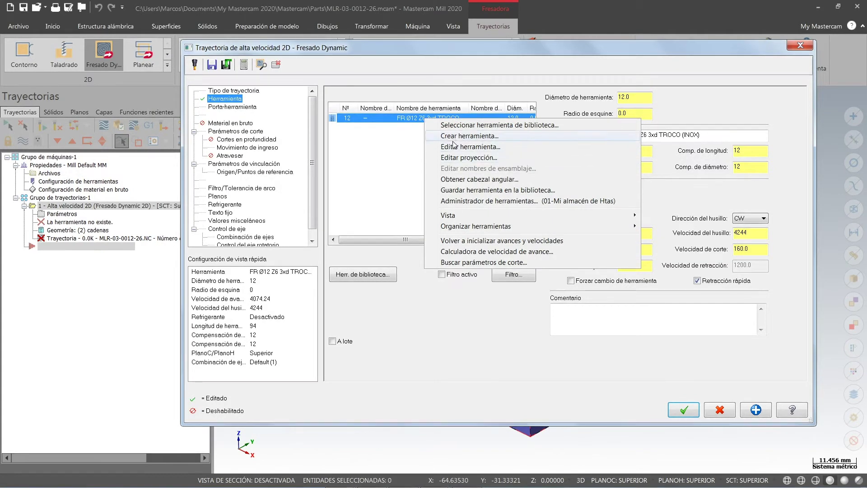
pyautogui.click(448, 146)
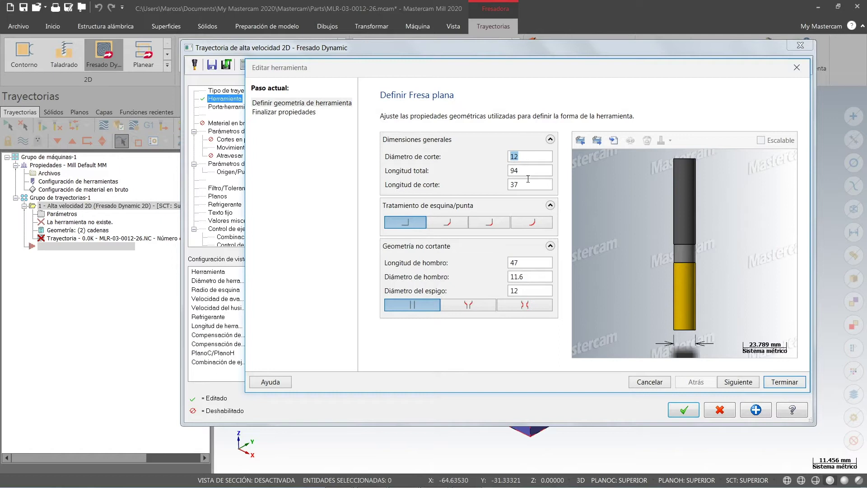
pyautogui.click(739, 382)
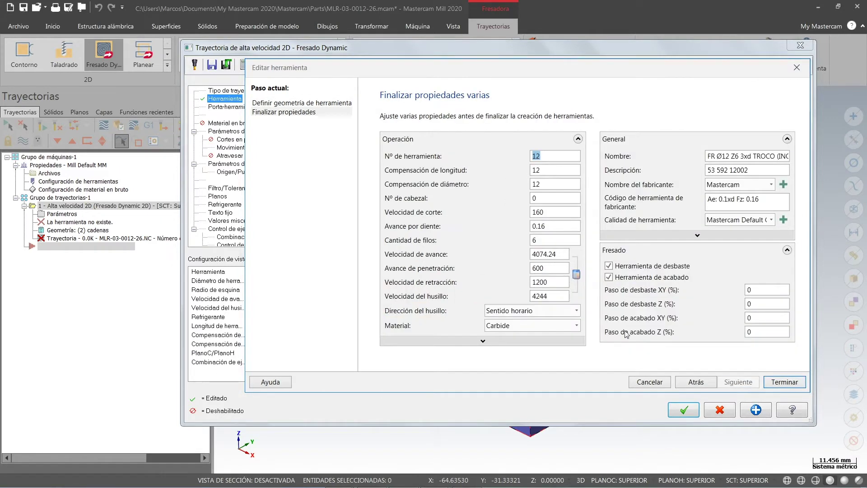
pyautogui.click(750, 207)
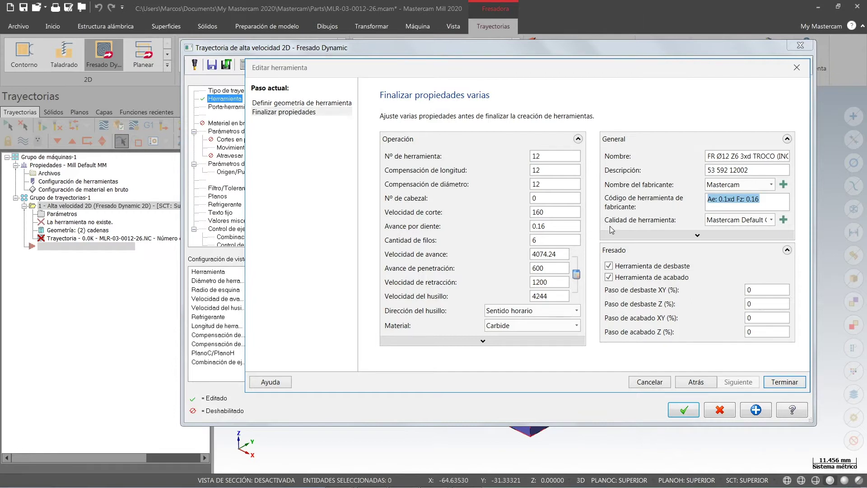
pyautogui.click(722, 199)
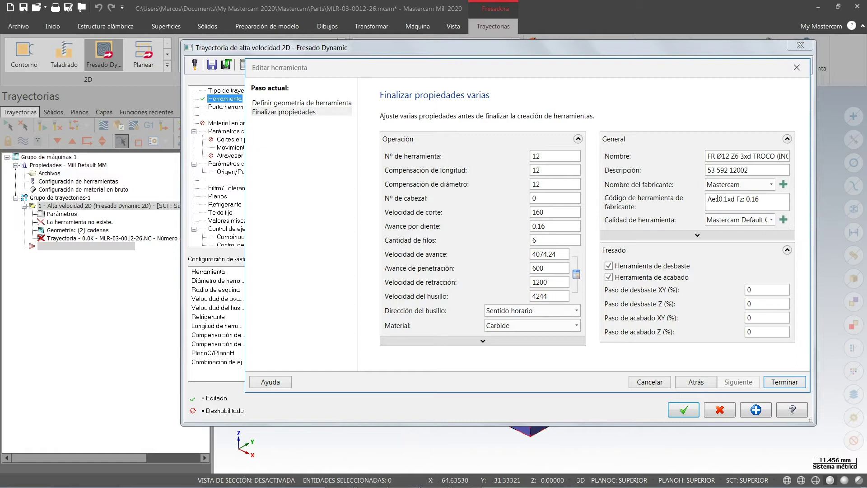
pyautogui.moveTo(719, 198); pyautogui.dragTo(729, 199)
pyautogui.click(754, 198)
pyautogui.moveTo(754, 198); pyautogui.dragTo(724, 214)
pyautogui.doubleClick(555, 236)
pyautogui.doubleClick(551, 225)
pyautogui.doubleClick(553, 214)
pyautogui.doubleClick(552, 254)
pyautogui.doubleClick(553, 296)
pyautogui.click(784, 381)
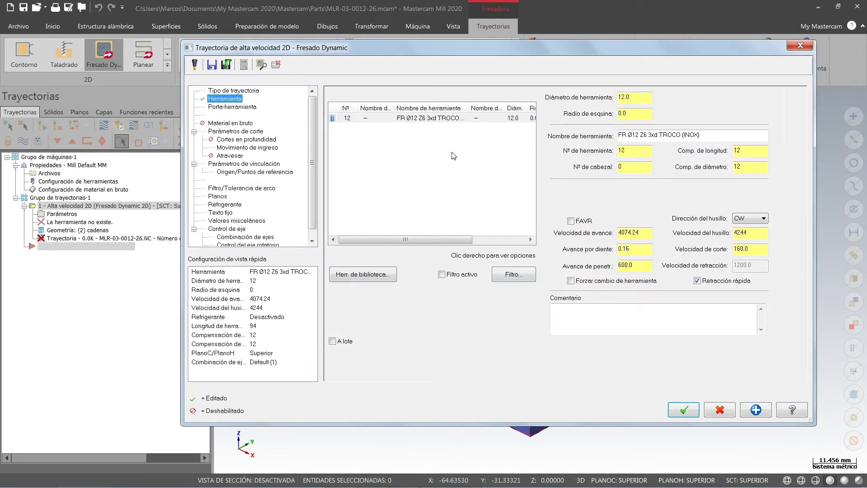
# Set the cutting stepover of the Dynamic Mill toolpath to 1.0 mm, after trying 8% of the tool diameter.
pyautogui.click(233, 131)
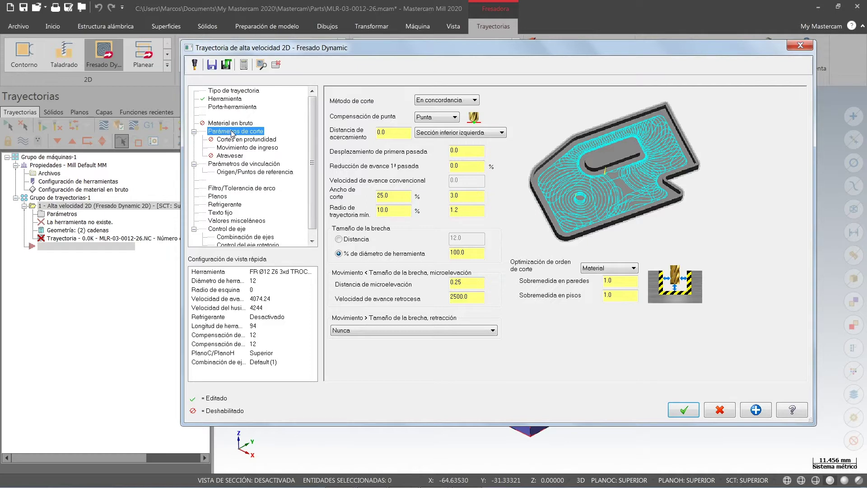
pyautogui.click(395, 194)
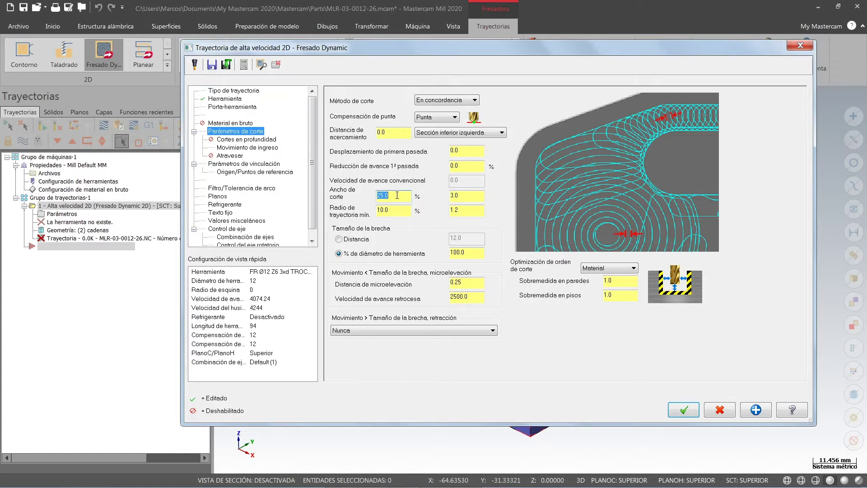
pyautogui.write('8')
pyautogui.press('Tab')
pyautogui.click(465, 198)
pyautogui.press('BackSpace')
pyautogui.press('BackSpace')
pyautogui.press('BackSpace')
pyautogui.press('BackSpace')
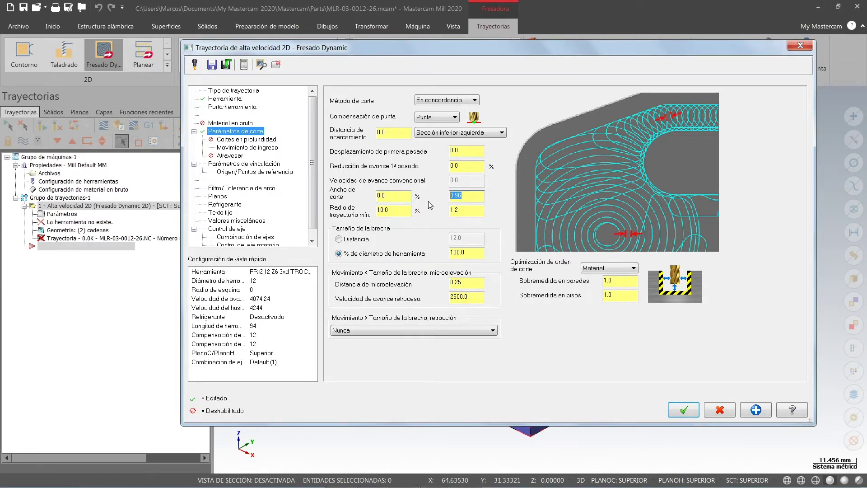
pyautogui.write('1')
pyautogui.press('Tab')
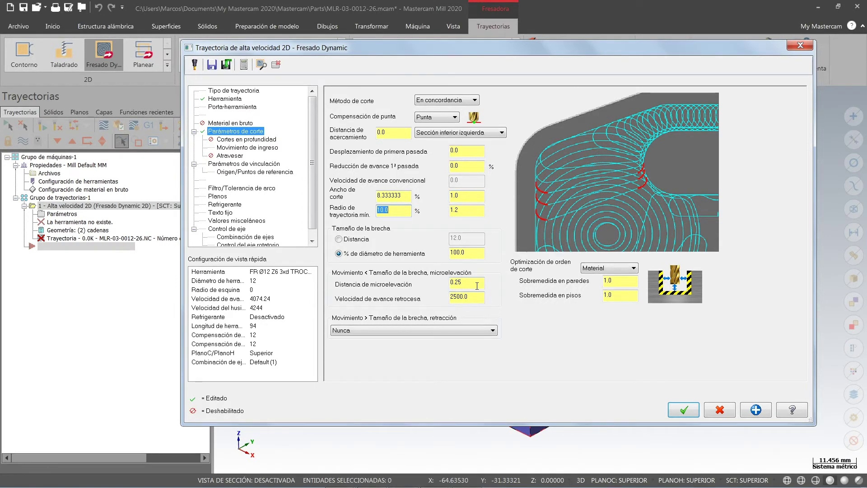
# Set the back feed rate for micro-lift moves to 12500 in the cut parameters.
pyautogui.click(465, 297)
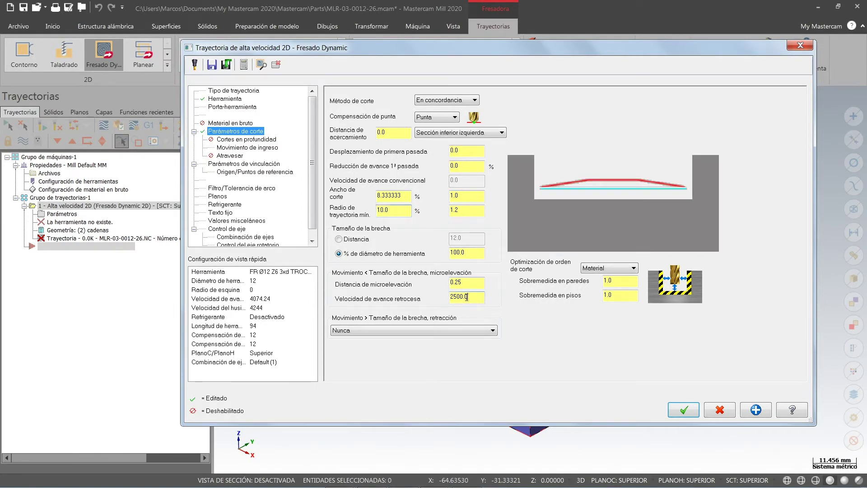
pyautogui.write('12500')
pyautogui.click(468, 283)
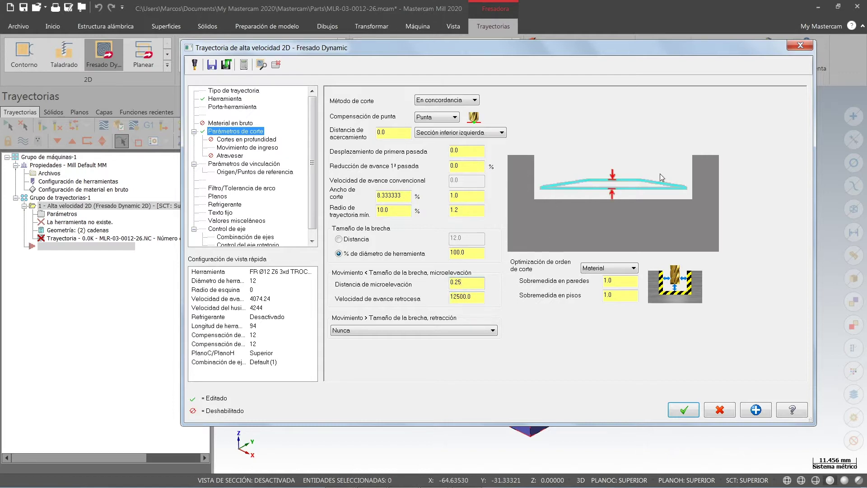
pyautogui.click(475, 297)
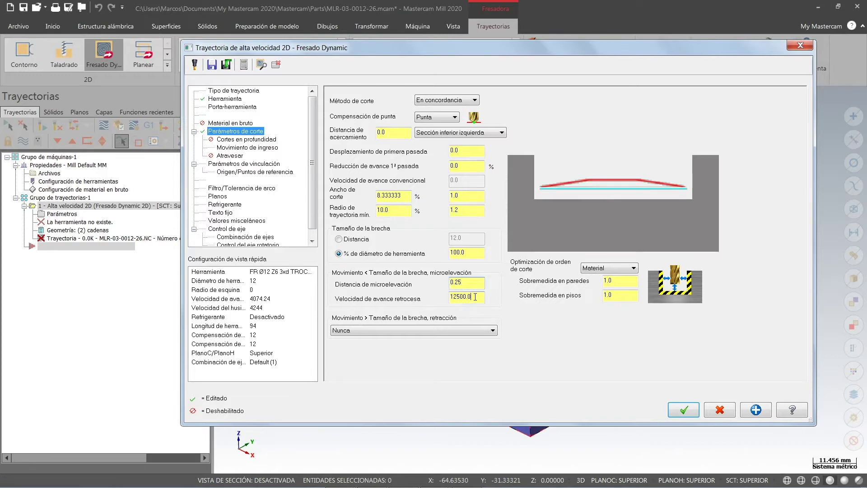
# Set the stock to leave to 0.3 mm on walls and 0 on floors.
pyautogui.click(634, 280)
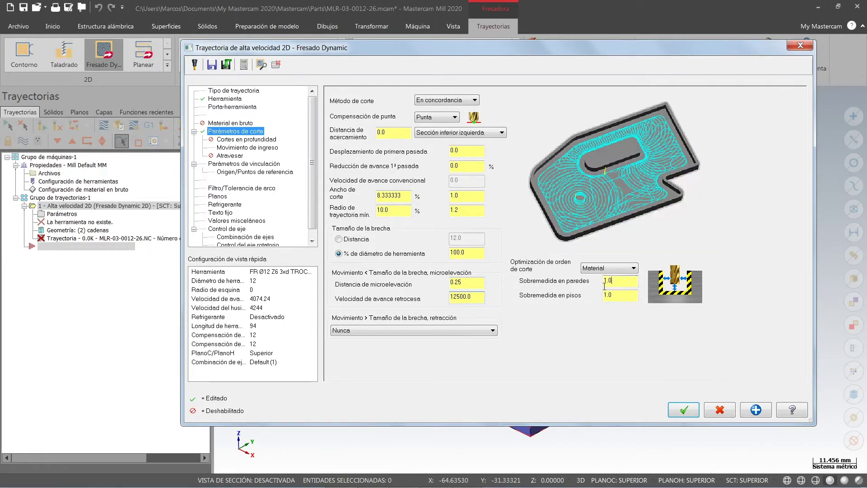
pyautogui.write('.3')
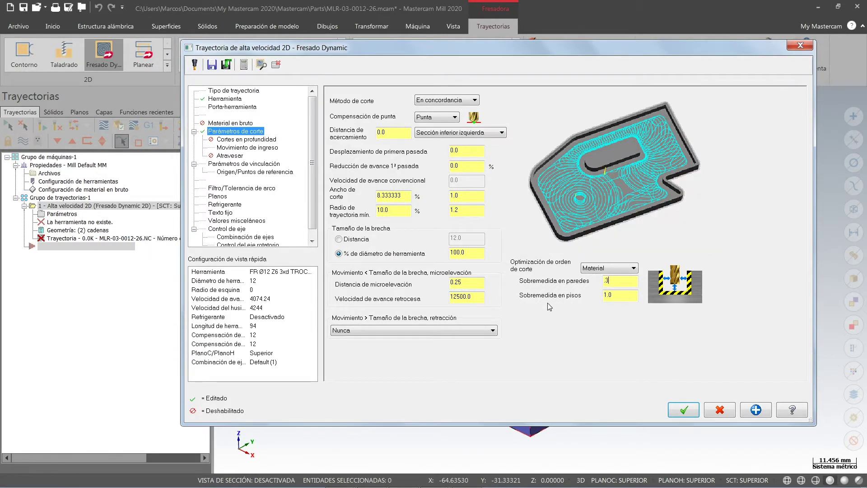
pyautogui.click(620, 295)
pyautogui.write('0')
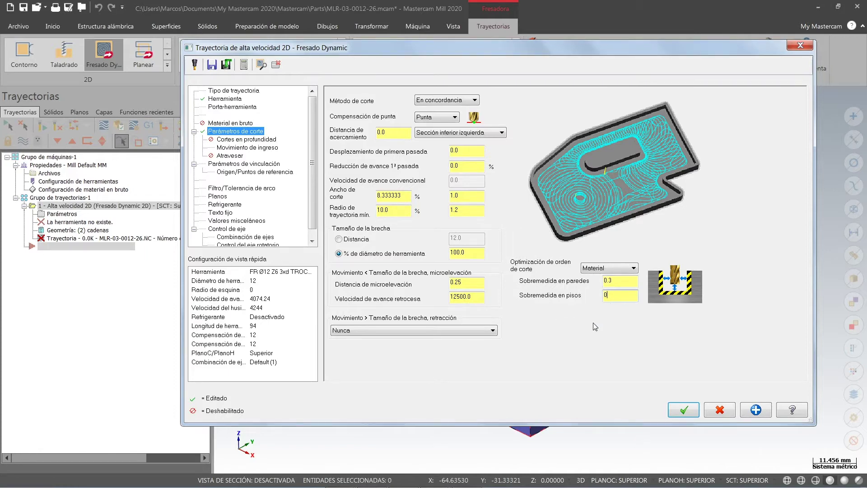
pyautogui.press('Tab')
# In the linking parameters, pick the top of stock on the rear upright's top and make the retract height incremental.
pyautogui.click(250, 168)
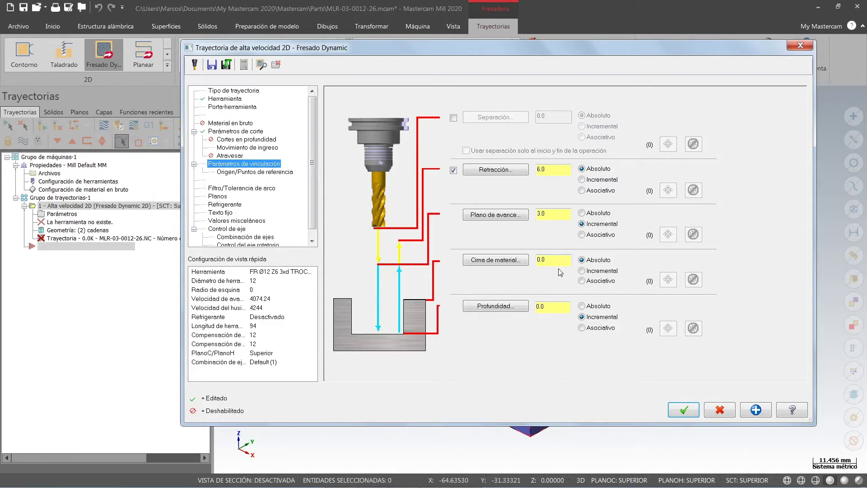
pyautogui.click(518, 261)
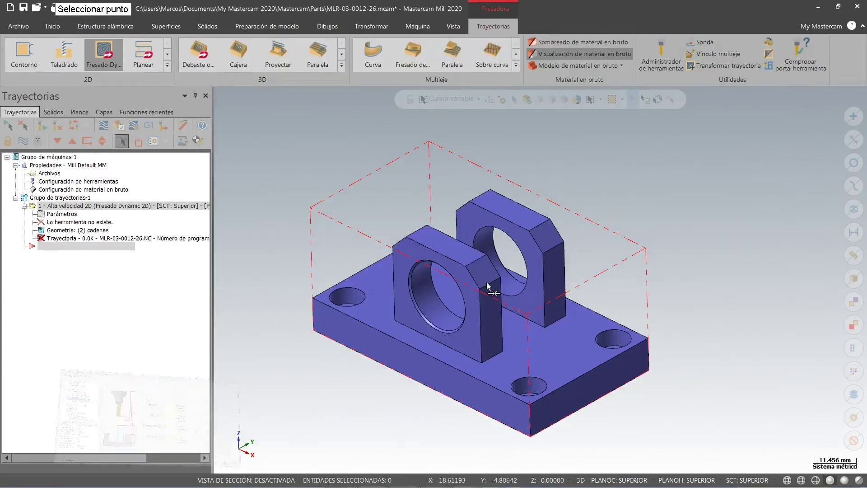
pyautogui.click(497, 223)
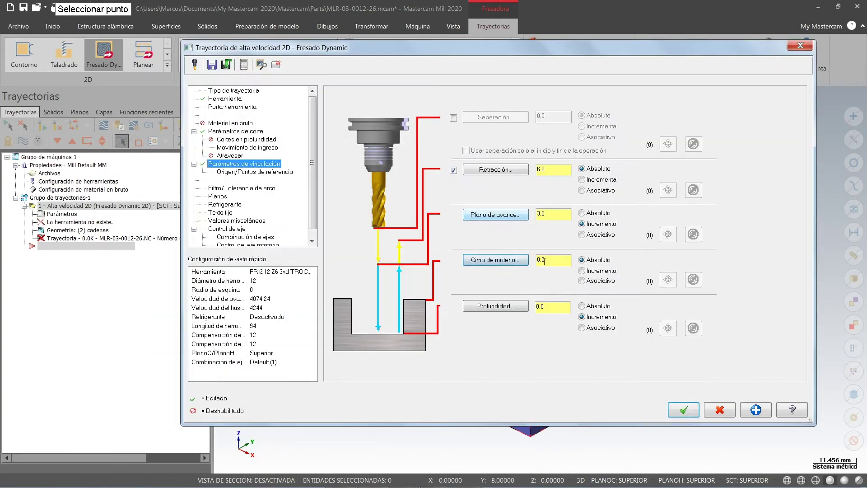
pyautogui.click(584, 179)
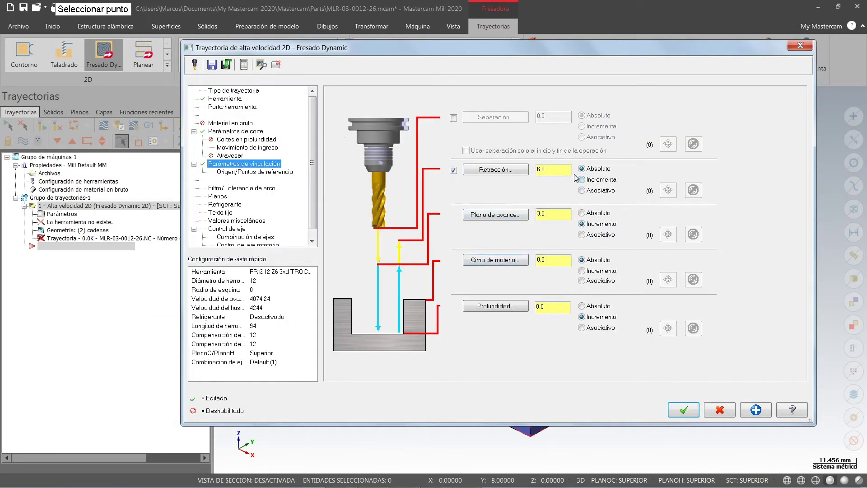
# Set the machining depth to absolute -28.0 by picking the front upright's lower corner on the base plate.
pyautogui.click(513, 309)
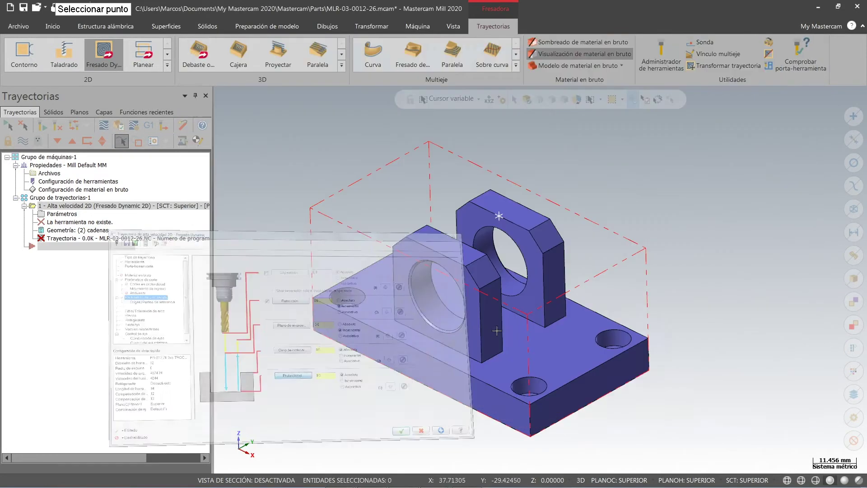
pyautogui.click(482, 362)
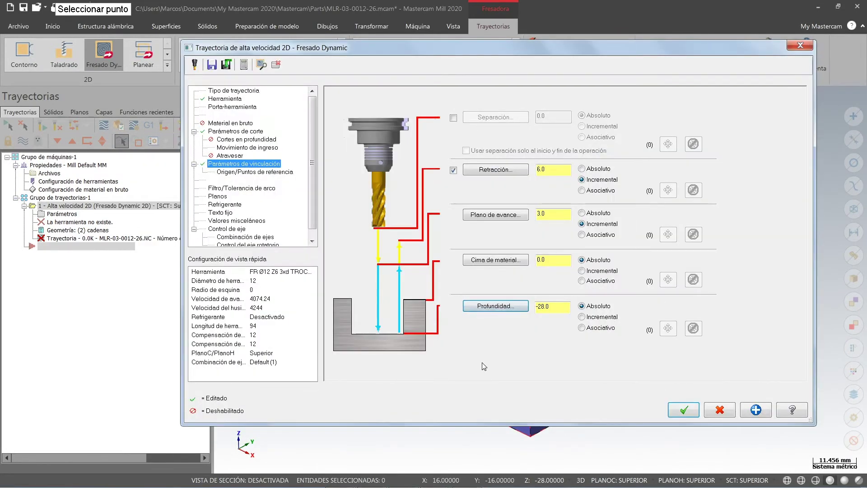
pyautogui.click(548, 259)
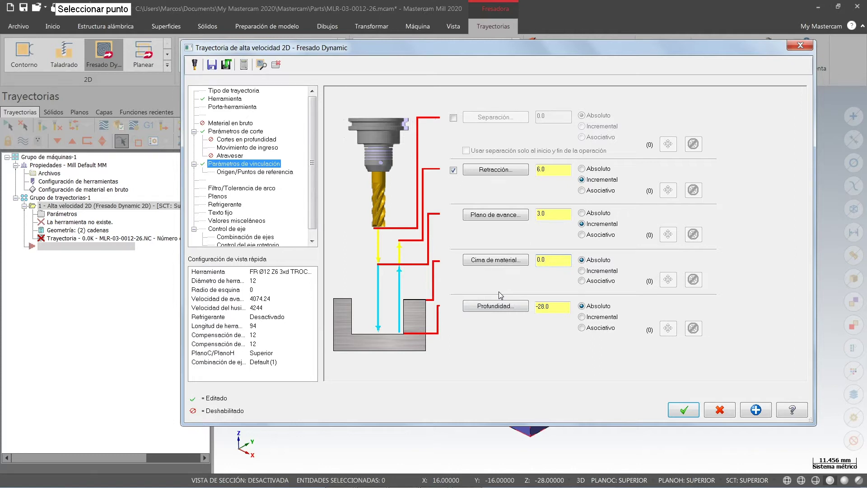
# Change the total tolerance in the arc filter settings and accept the parameters to generate the toolpath.
pyautogui.click(256, 187)
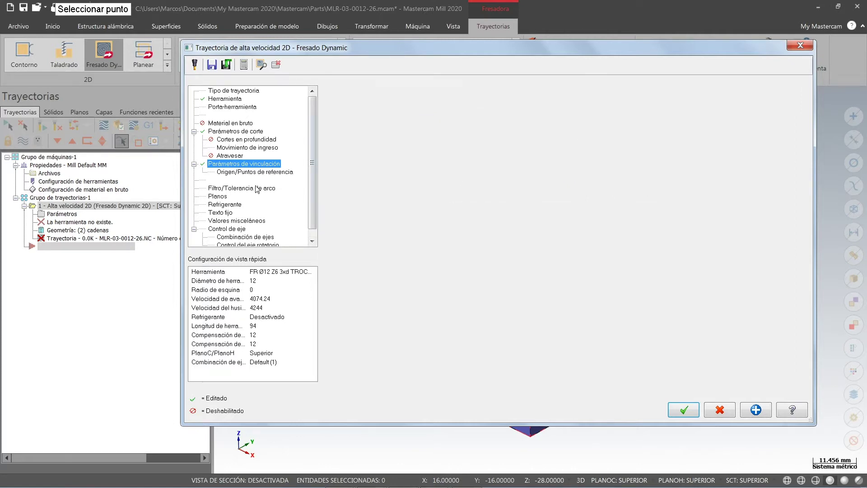
pyautogui.moveTo(570, 107); pyautogui.dragTo(558, 107)
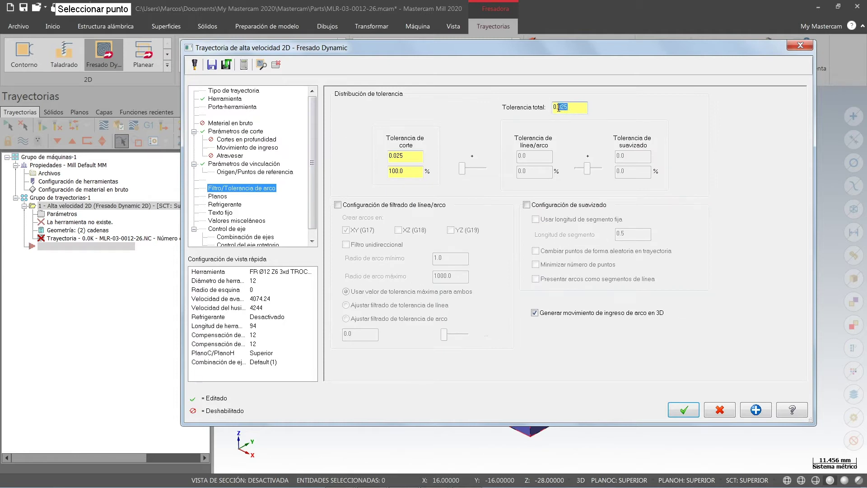
pyautogui.write('1')
pyautogui.press('Tab')
pyautogui.click(684, 410)
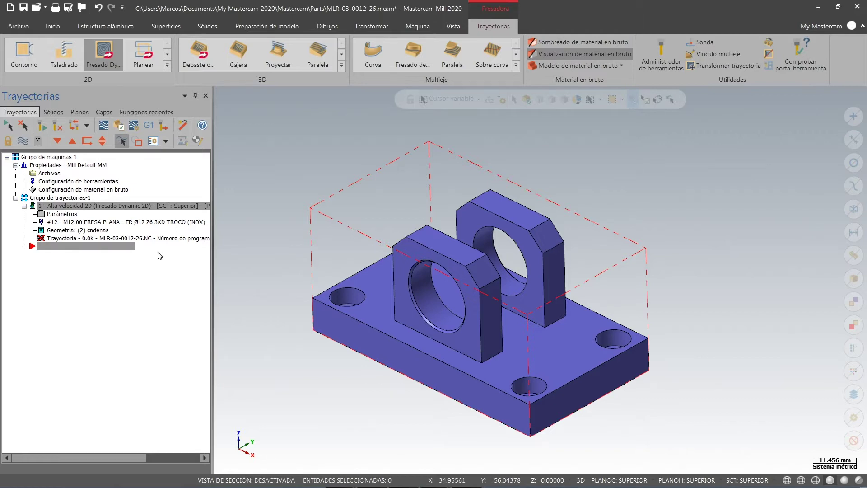
# Backplot the Dynamic Mill toolpath at different playback speeds, examine its moves around the uprights and check the cycle time information.
pyautogui.moveTo(224, 249)
pyautogui.mouseDown(button='middle')
pyautogui.moveTo(342, 286)
pyautogui.moveTo(340, 265)
pyautogui.mouseUp(button='middle')
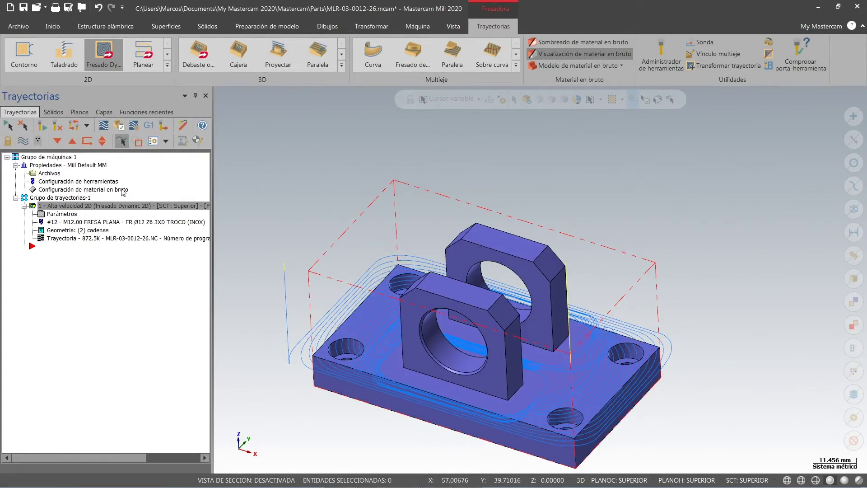
pyautogui.click(103, 126)
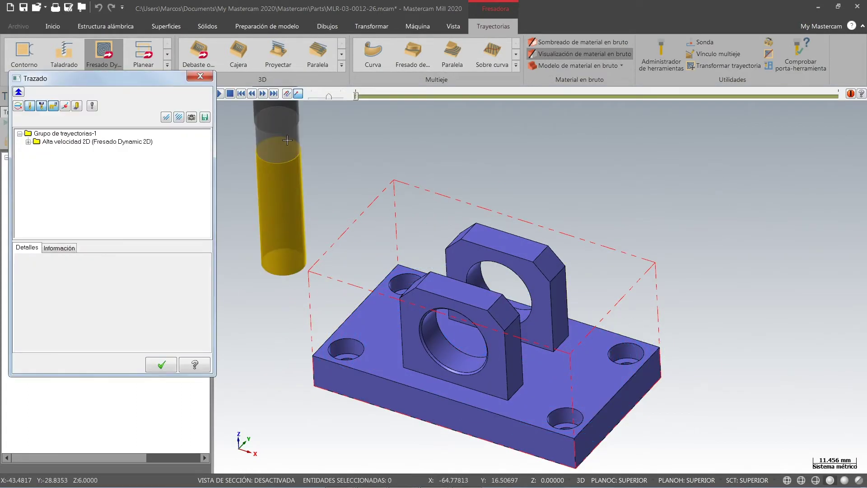
pyautogui.click(220, 94)
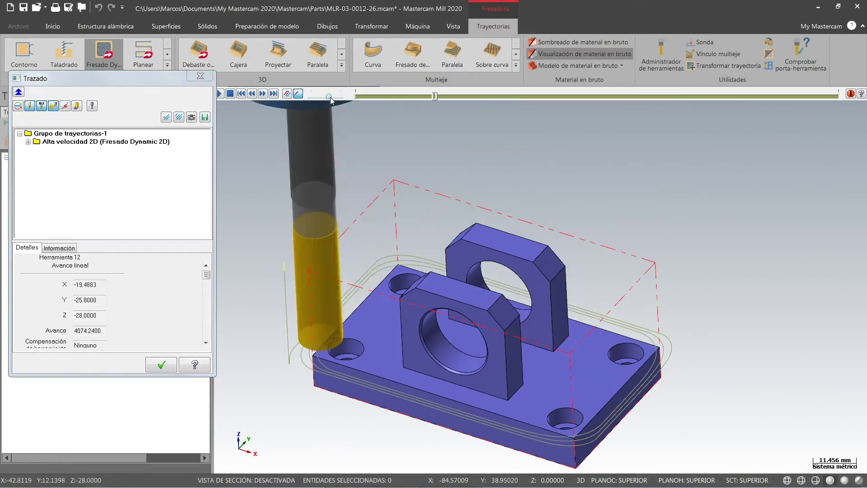
pyautogui.moveTo(329, 96)
pyautogui.mouseDown()
pyautogui.moveTo(337, 97)
pyautogui.moveTo(319, 99)
pyautogui.mouseUp()
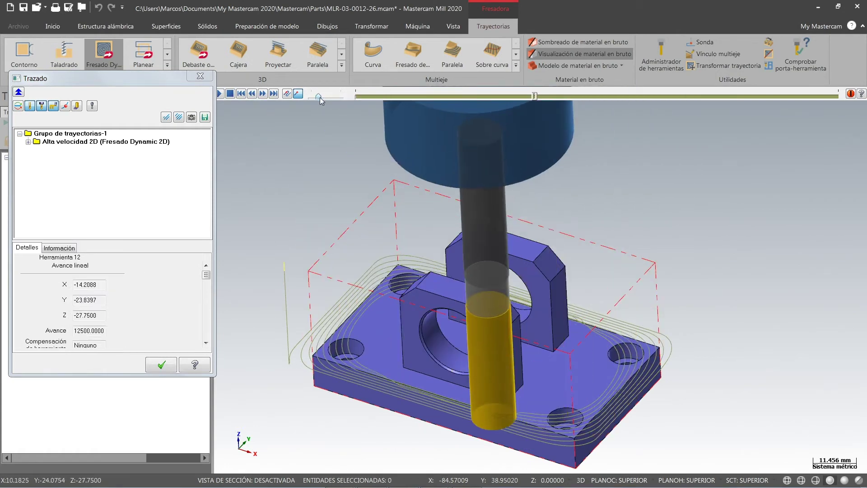
pyautogui.moveTo(399, 266); pyautogui.dragTo(413, 299, button='middle')
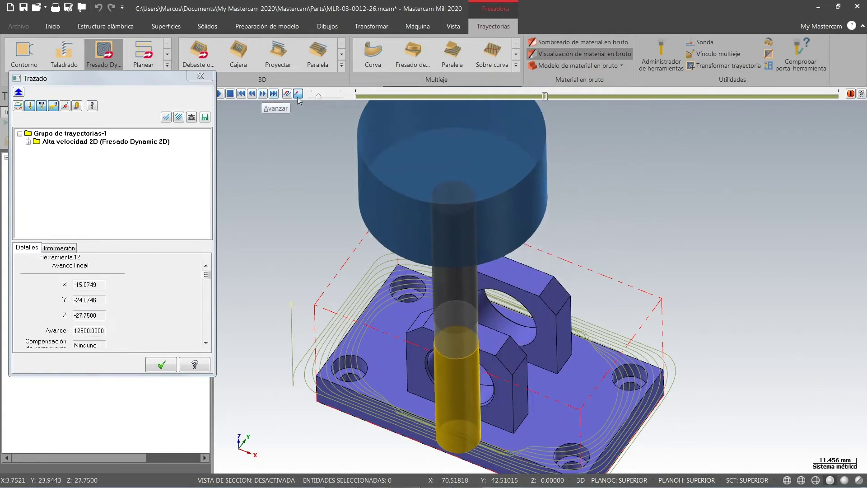
pyautogui.moveTo(318, 97); pyautogui.dragTo(333, 98)
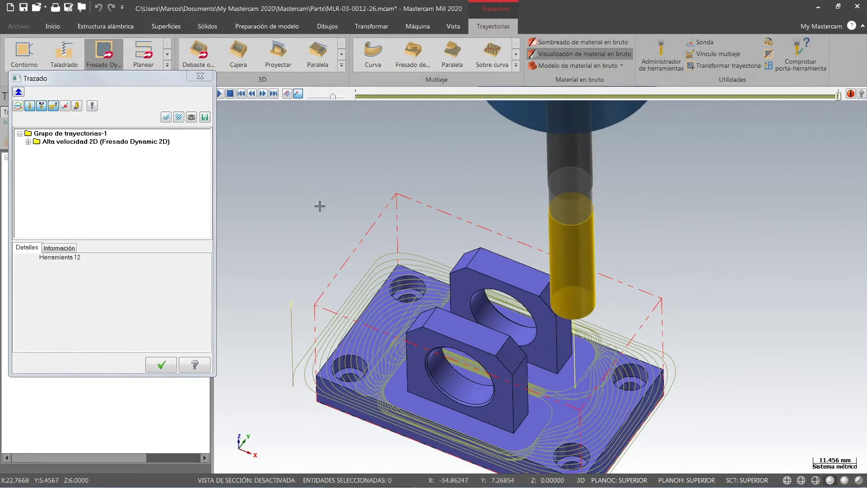
pyautogui.moveTo(320, 206); pyautogui.dragTo(321, 190, button='middle')
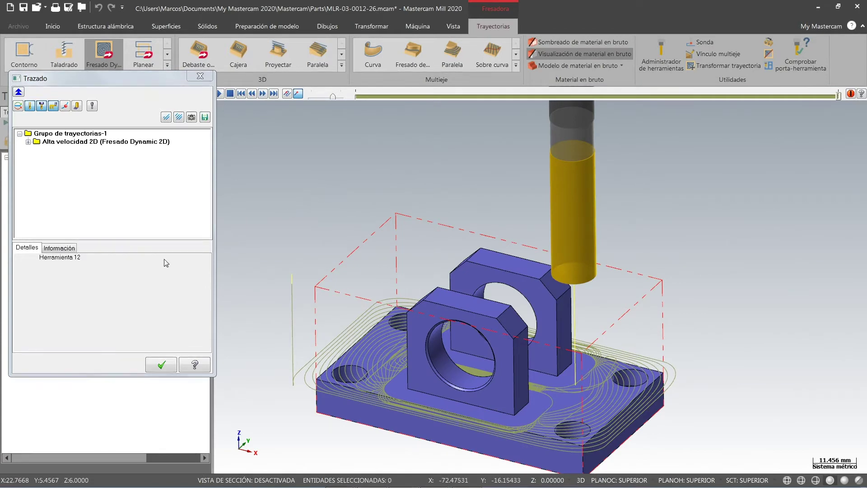
pyautogui.click(61, 248)
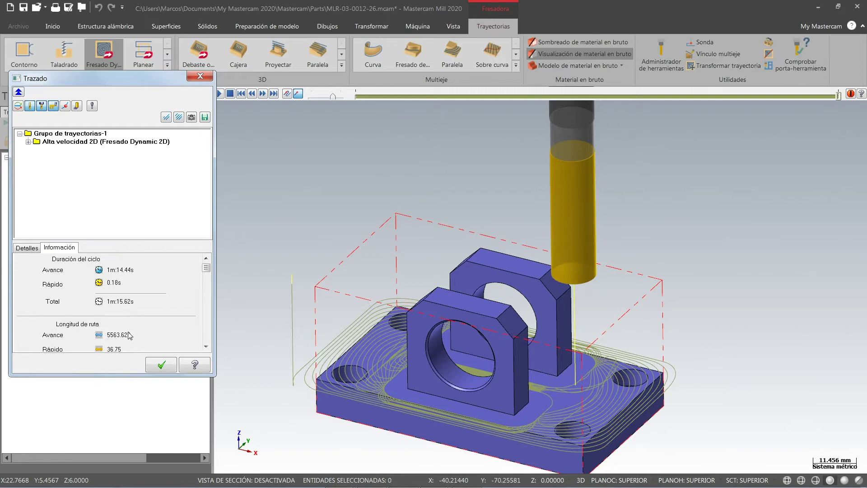
pyautogui.click(162, 366)
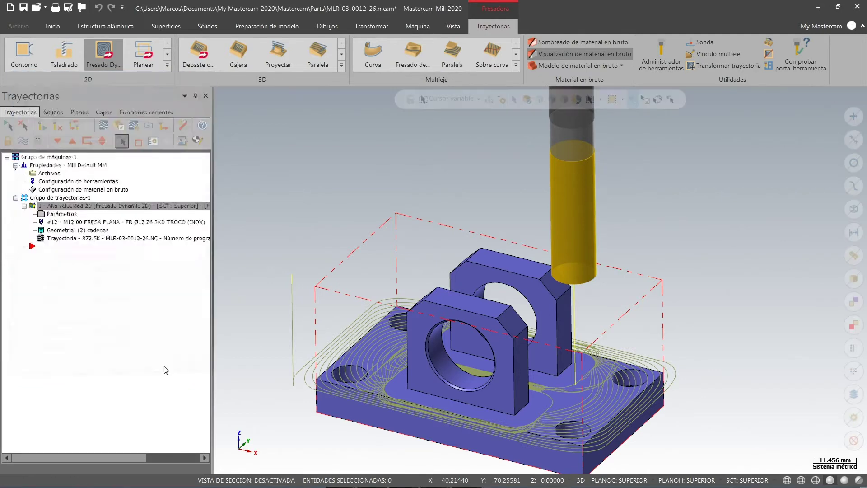
# Look over the generated toolpath on the two-bracket plate and switch to the Mastercam session with the 03-Mill 2D-3D Hybrid Smoothing part.
pyautogui.moveTo(306, 272); pyautogui.dragTo(324, 223, button='middle')
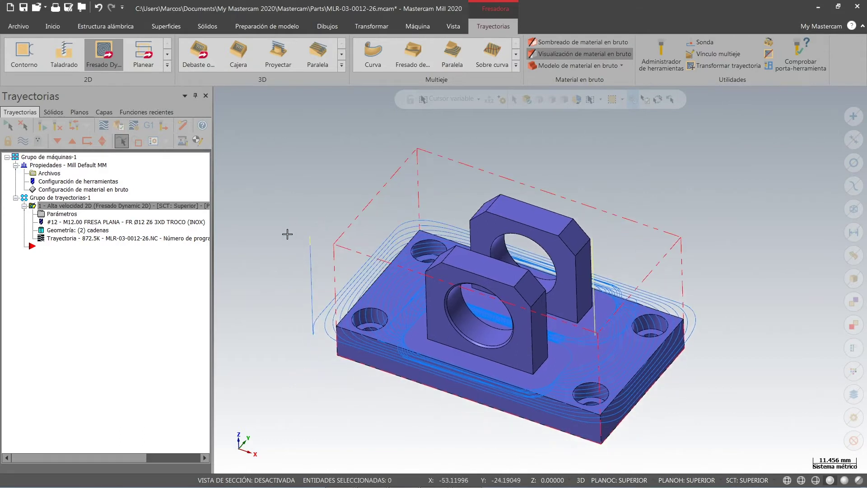
pyautogui.moveTo(291, 303); pyautogui.dragTo(297, 334, button='middle')
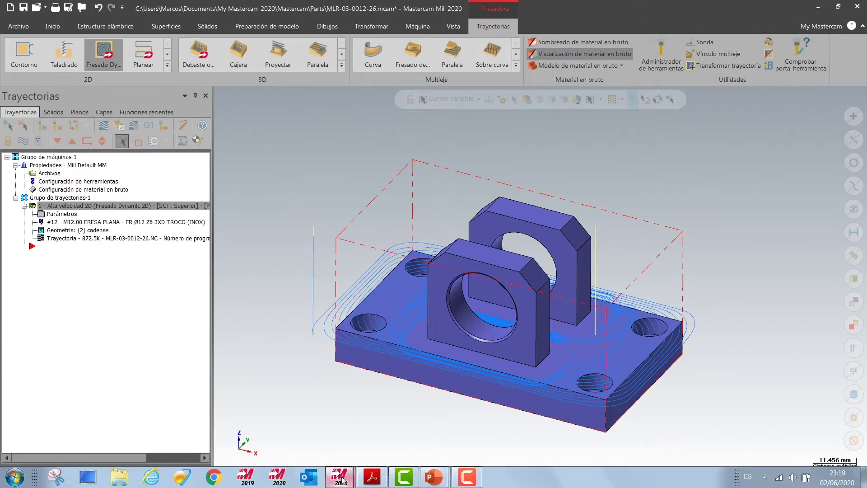
pyautogui.moveTo(342, 480)
pyautogui.click(291, 414)
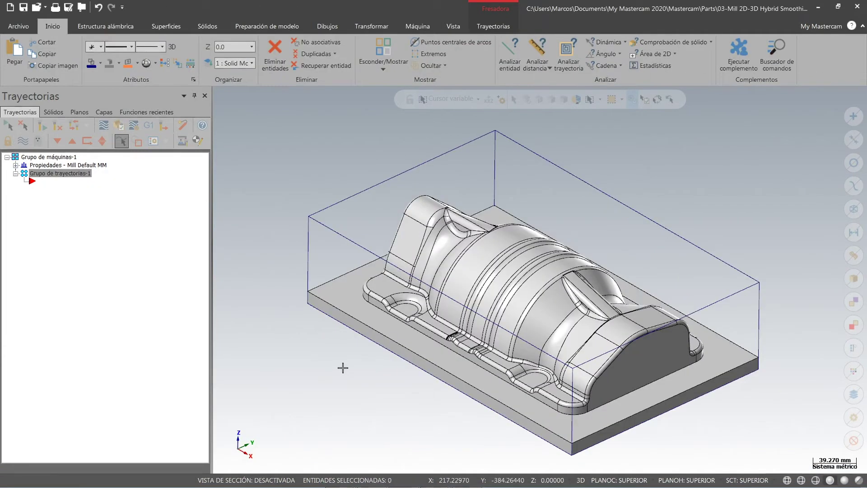
pyautogui.moveTo(342, 367)
pyautogui.mouseDown(button='middle')
pyautogui.moveTo(348, 377)
pyautogui.moveTo(358, 357)
pyautogui.moveTo(353, 364)
pyautogui.mouseUp(button='middle')
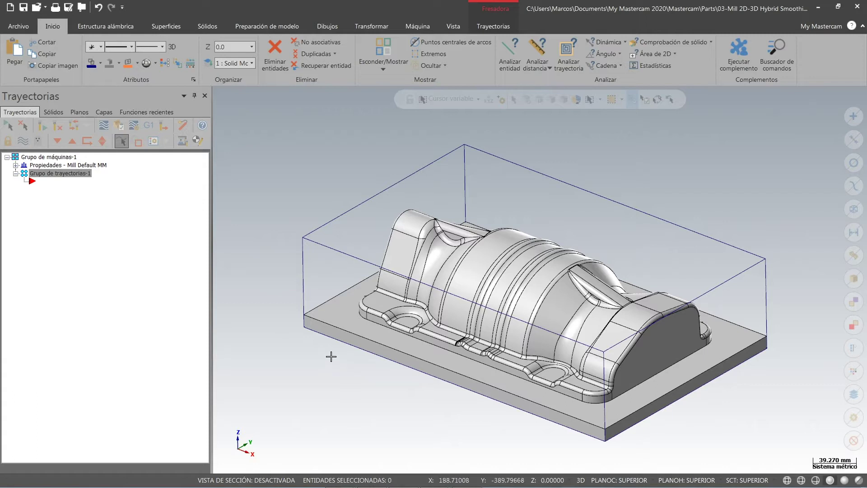
# Create a 3D high-speed Area Roughing toolpath and set both stock allowances of the machining geometry to 0.3.
pyautogui.click(493, 26)
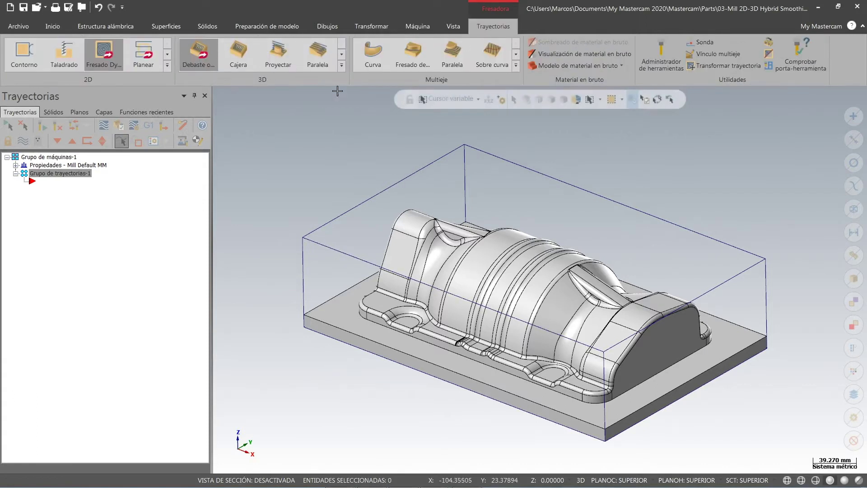
pyautogui.click(342, 66)
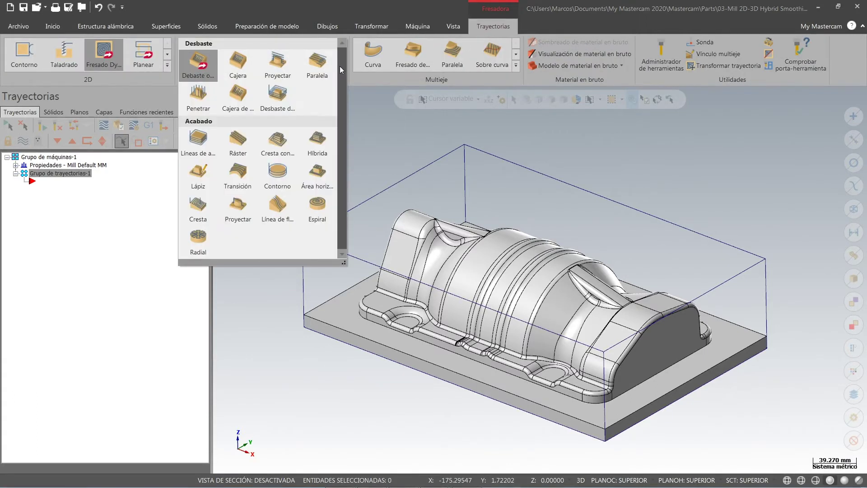
pyautogui.click(276, 99)
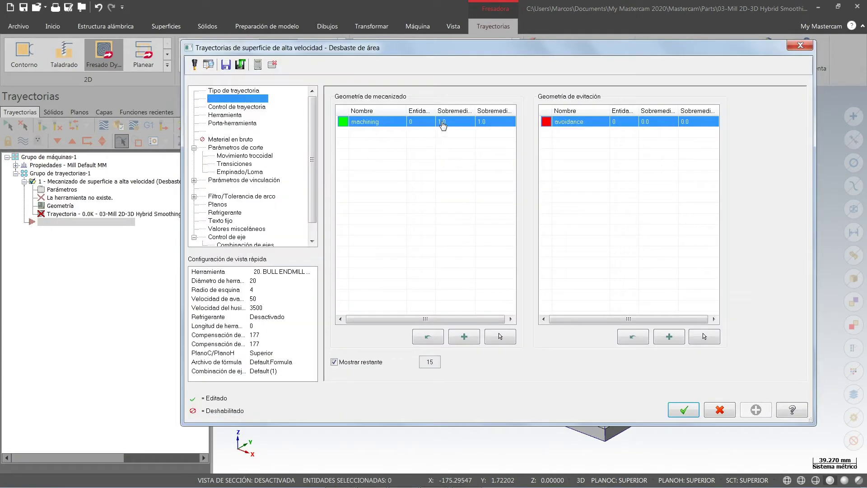
pyautogui.doubleClick(443, 121)
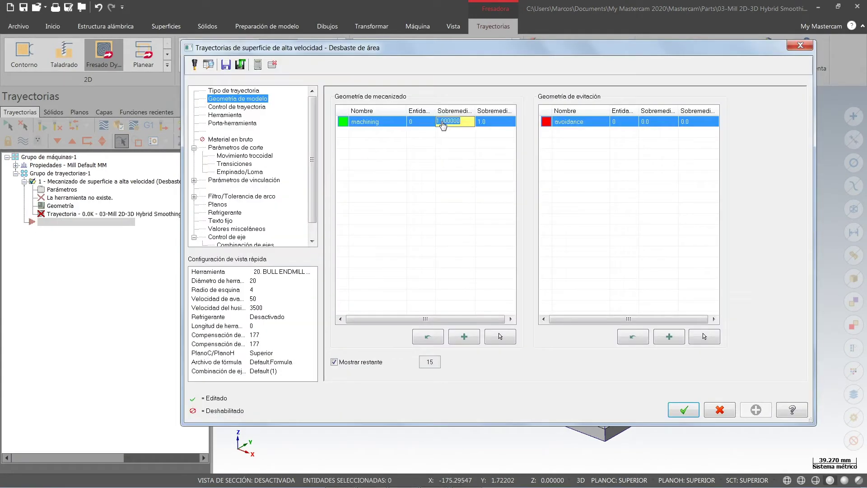
pyautogui.write('.3')
pyautogui.click(483, 123)
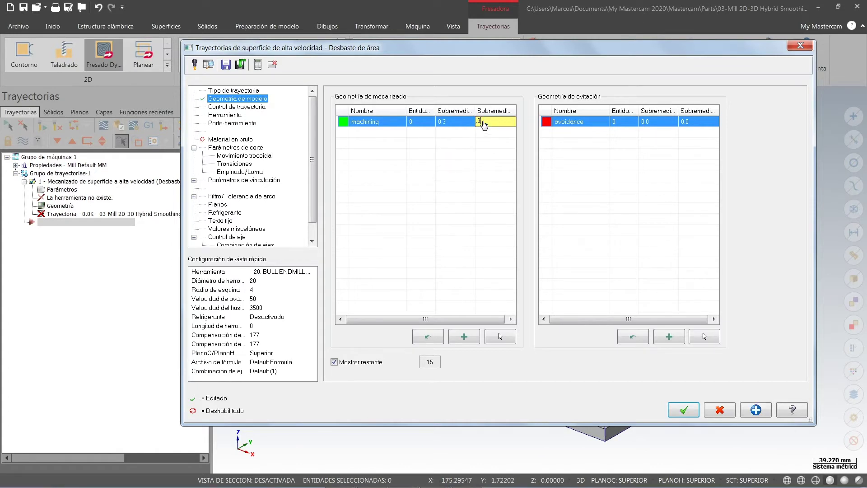
pyautogui.write('.3')
pyautogui.press('Return')
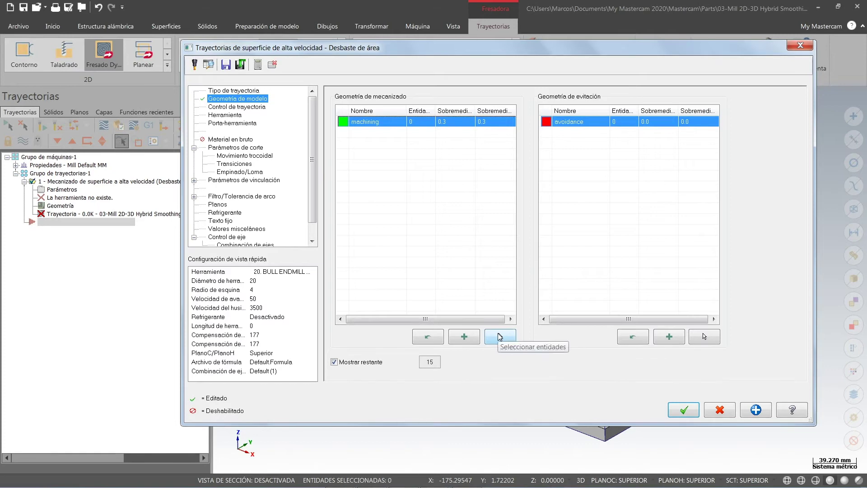
# Select the entire solid body as machining geometry and choose the from-outside strategy in the toolpath control.
pyautogui.click(500, 336)
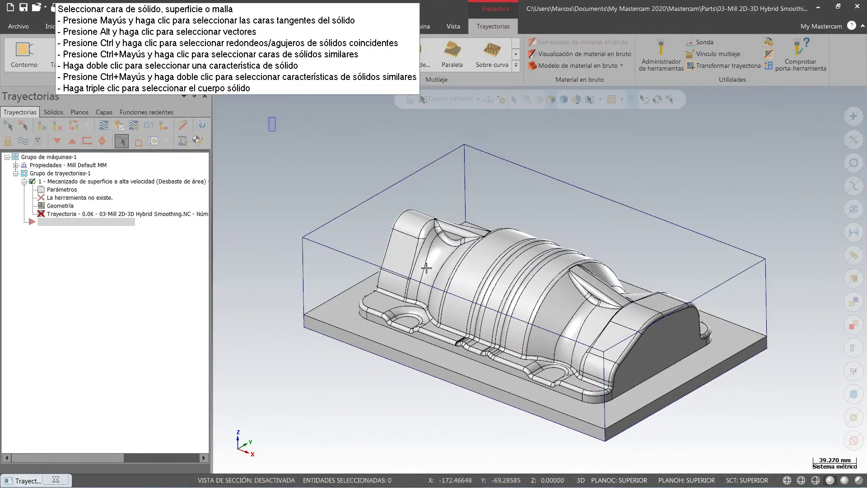
pyautogui.tripleClick(426, 268)
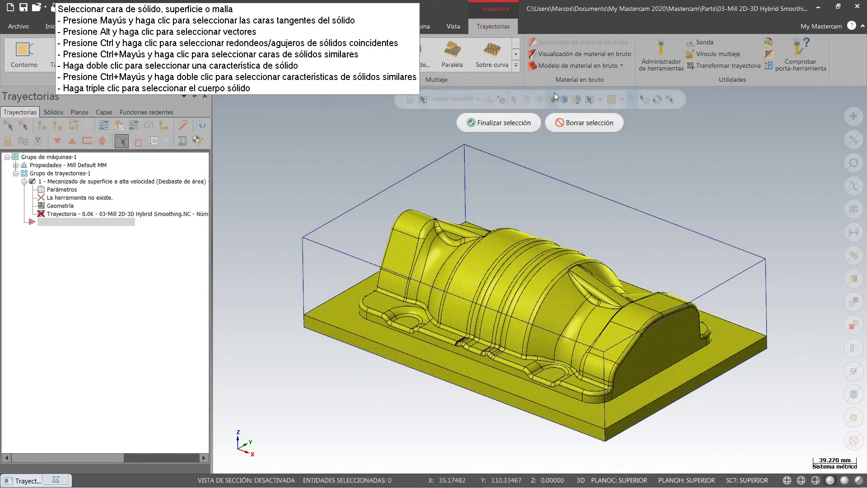
pyautogui.click(505, 124)
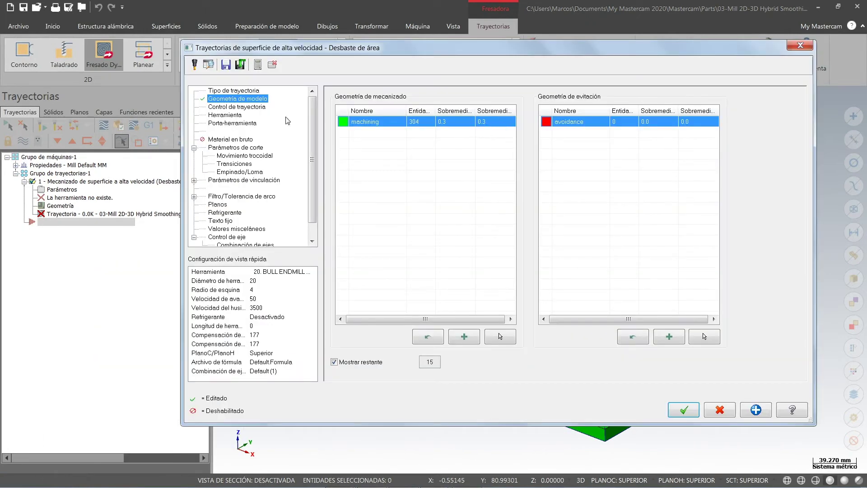
pyautogui.click(223, 109)
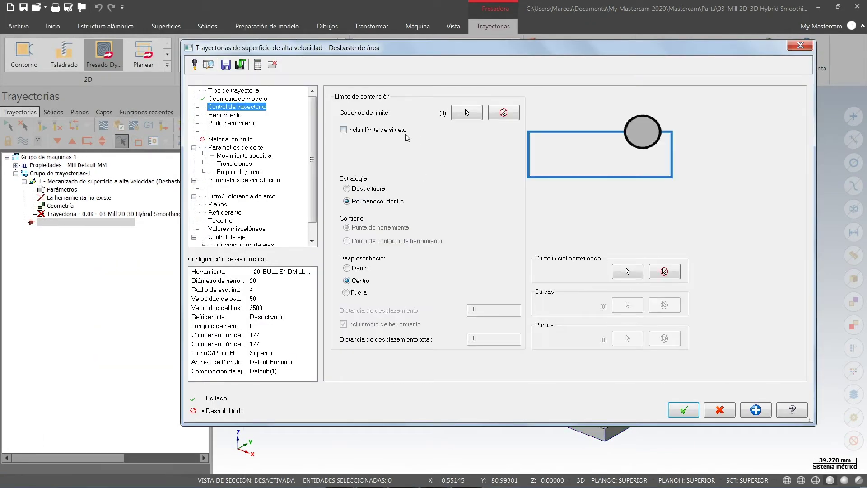
pyautogui.click(362, 189)
# Load the tool PL Ø32 Z3 (Acero) from the 01-Mi almacén de Htas tool library into the operation.
pyautogui.click(225, 115)
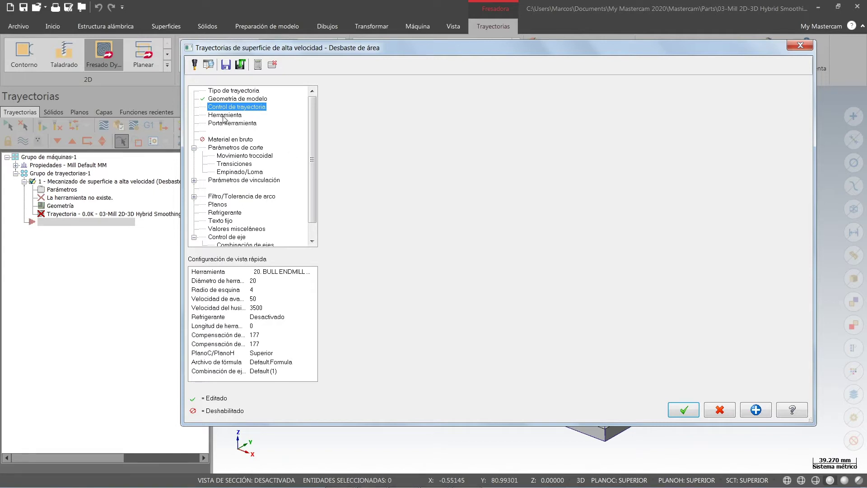
pyautogui.rightClick(384, 155)
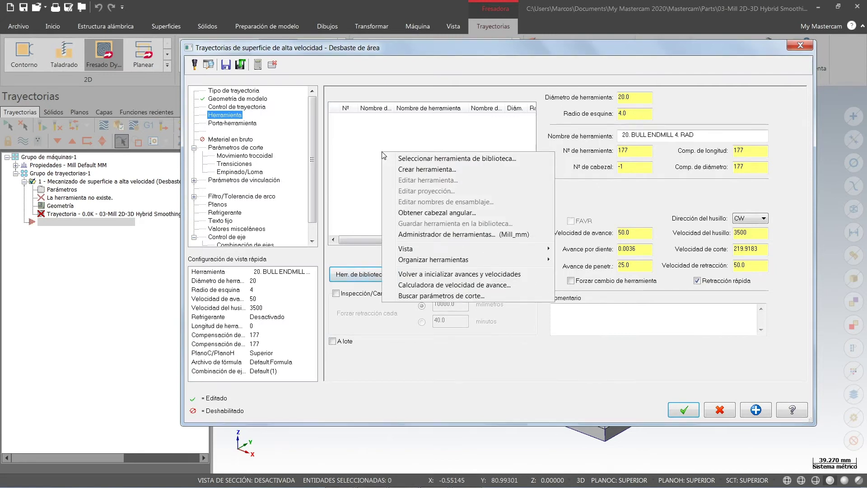
pyautogui.click(408, 170)
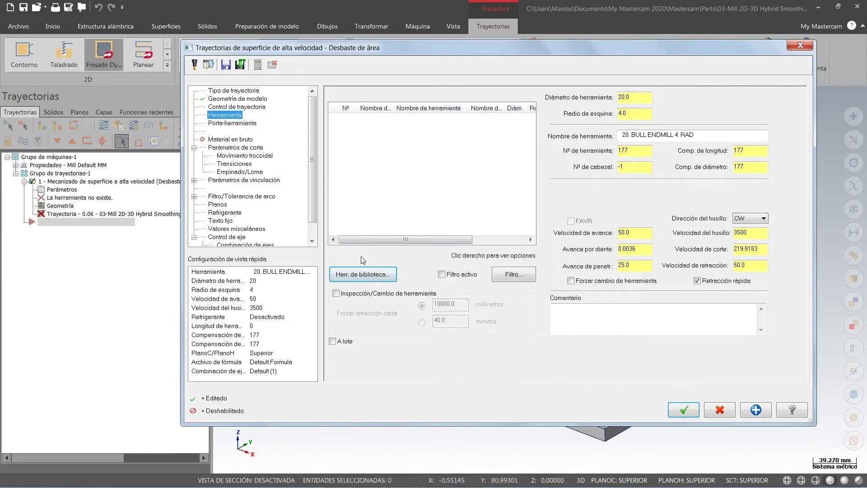
pyautogui.click(366, 275)
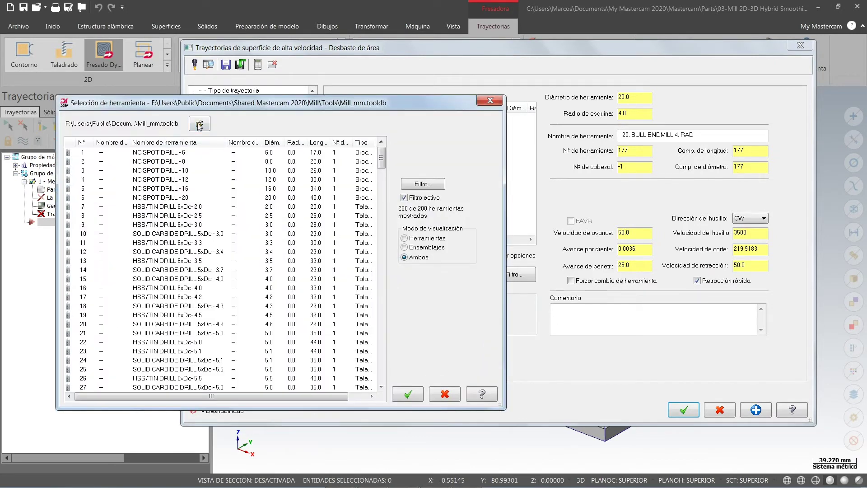
pyautogui.click(199, 124)
pyautogui.doubleClick(227, 151)
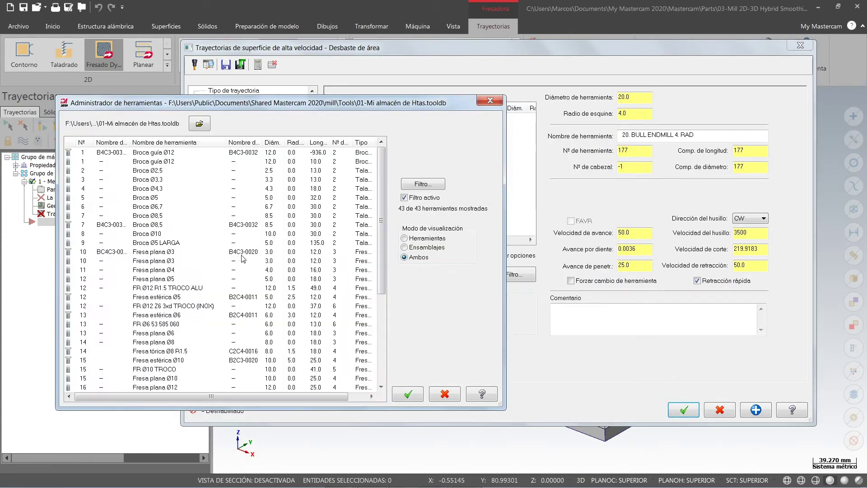
pyautogui.moveTo(382, 221); pyautogui.dragTo(382, 307)
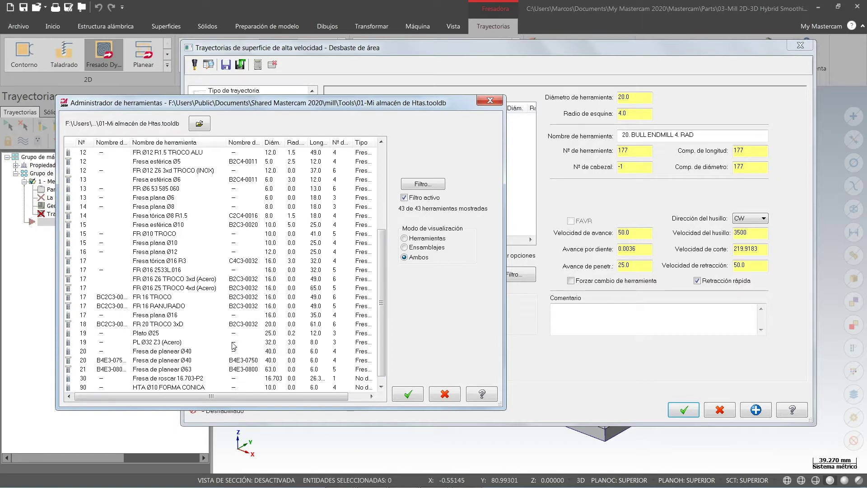
pyautogui.click(154, 343)
pyautogui.click(154, 343)
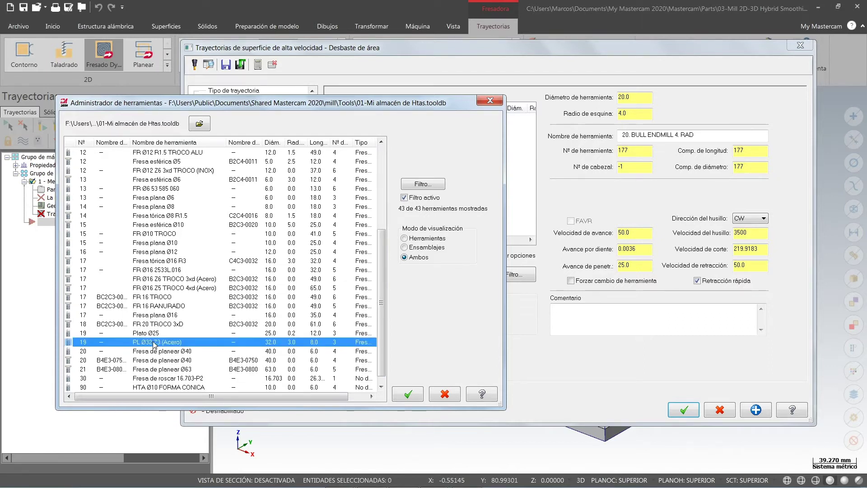
pyautogui.doubleClick(154, 343)
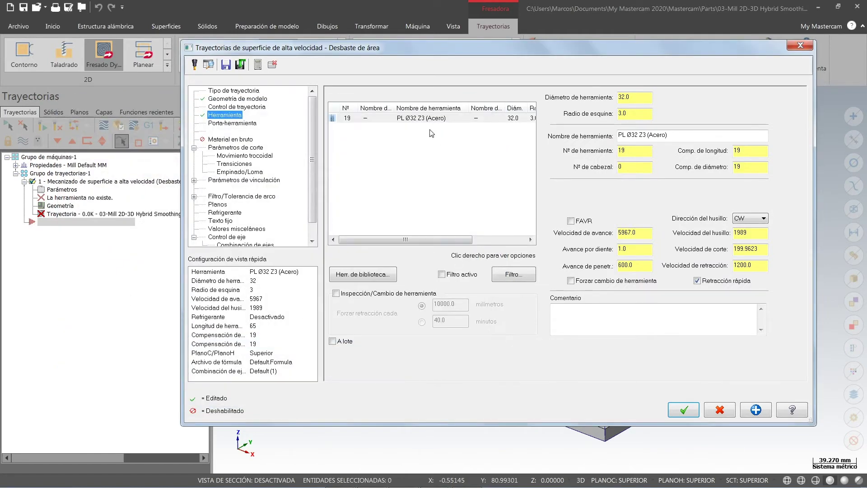
# Examine the definition of the Ø32 tool, checking its geometry, recommended Ae and Ap, cutting speed, feed rate and spindle speed.
pyautogui.rightClick(419, 123)
pyautogui.click(452, 147)
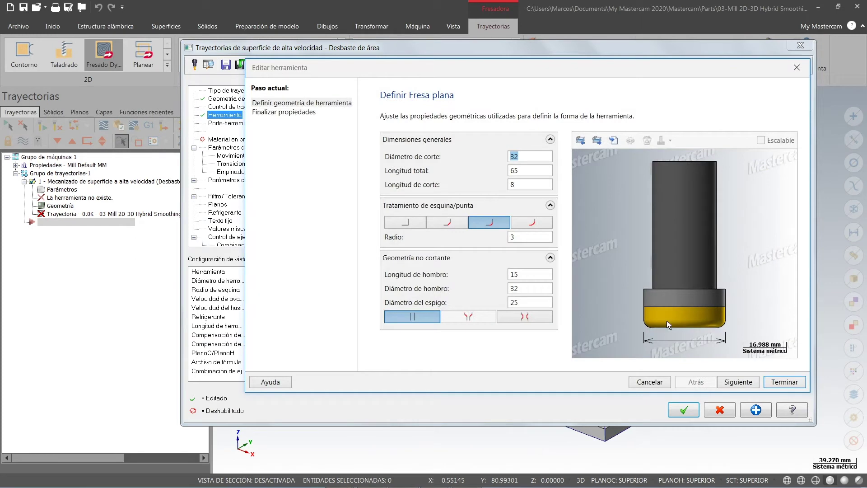
pyautogui.click(746, 382)
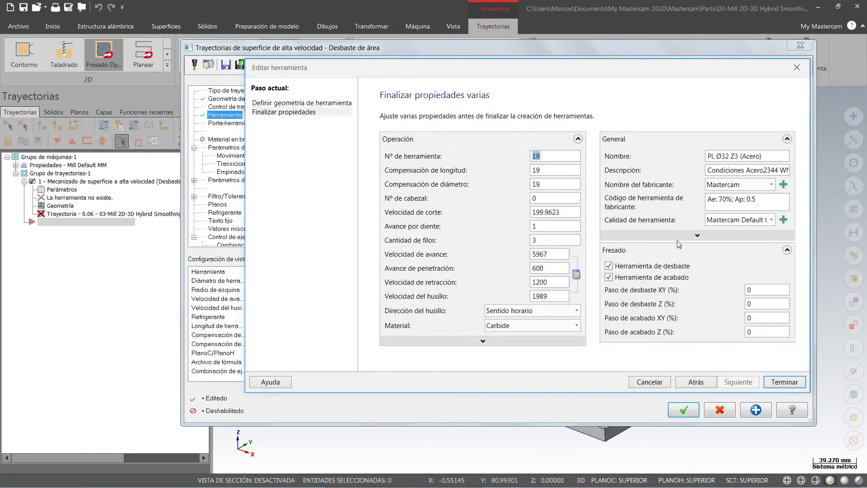
pyautogui.moveTo(707, 199); pyautogui.dragTo(756, 199)
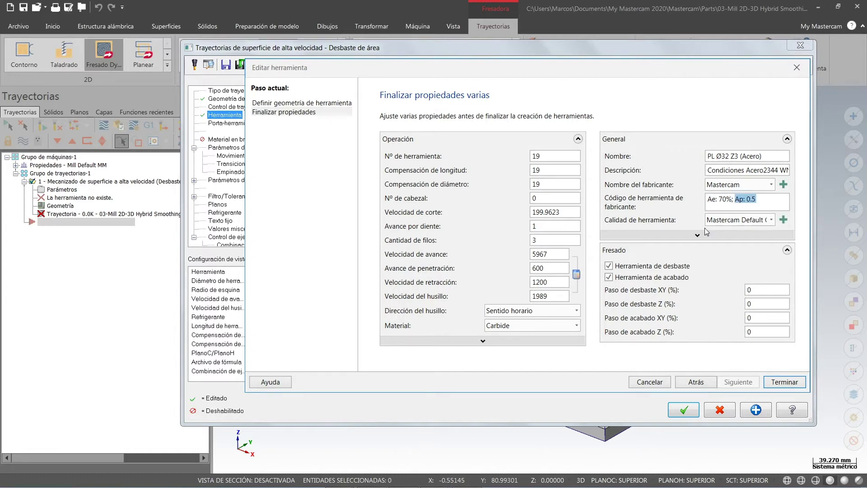
pyautogui.click(562, 212)
pyautogui.moveTo(553, 251); pyautogui.dragTo(525, 259)
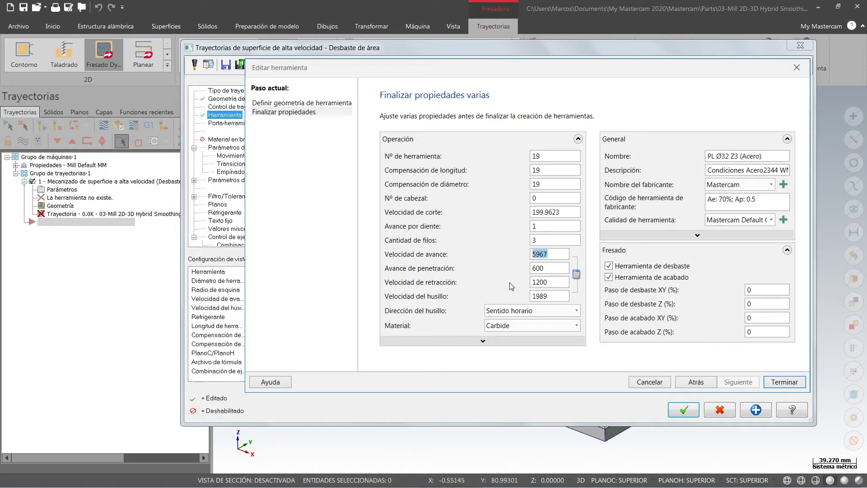
pyautogui.click(545, 294)
pyautogui.click(763, 383)
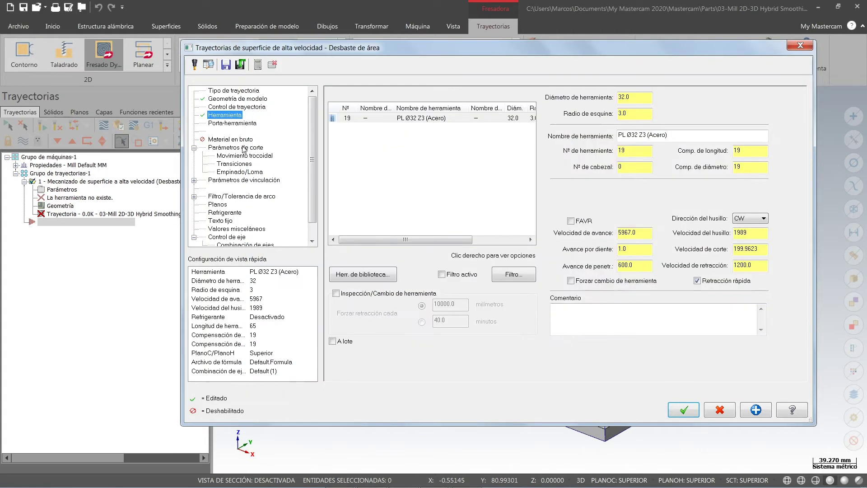
# In the cut parameters, set the depth of cut to 0.5 and the XY stepover to 75% of the tool diameter.
pyautogui.click(240, 148)
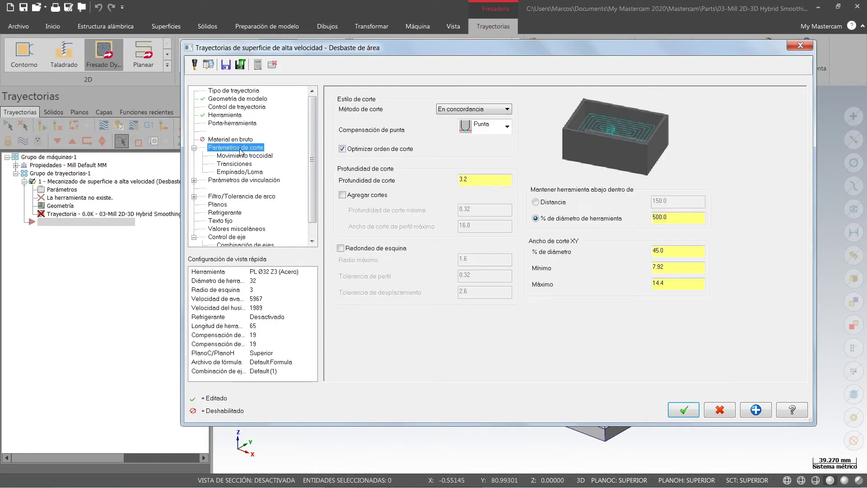
pyautogui.click(477, 180)
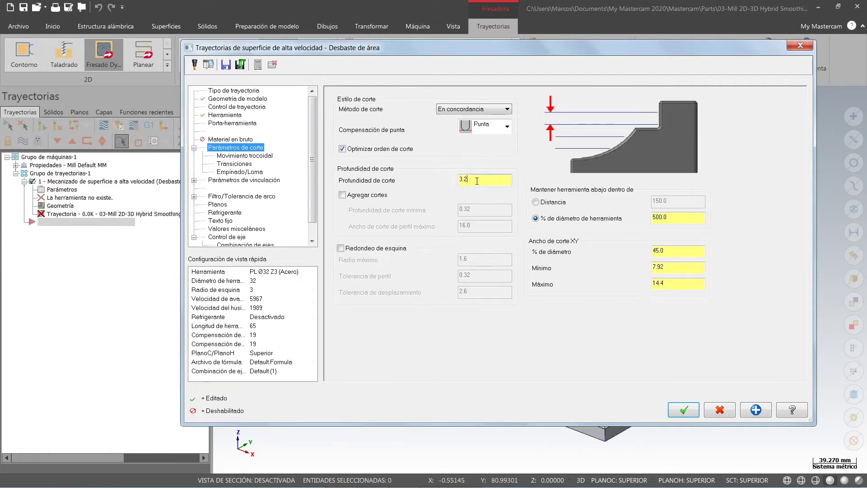
pyautogui.press('BackSpace')
pyautogui.press('BackSpace')
pyautogui.press('BackSpace')
pyautogui.write('0.5')
pyautogui.press('Tab')
pyautogui.moveTo(677, 252); pyautogui.dragTo(604, 257)
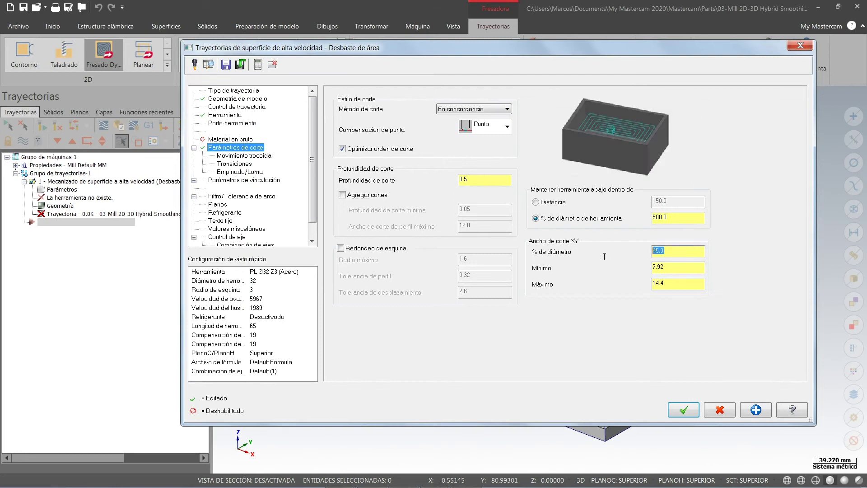
pyautogui.write('75')
pyautogui.press('Tab')
# Turn off trochoidal motion for the roughing and review the linking parameters.
pyautogui.click(244, 155)
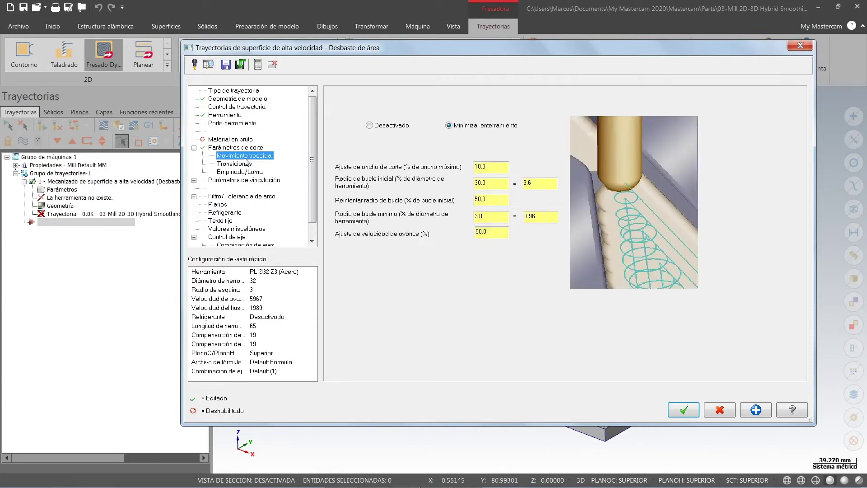
pyautogui.click(388, 126)
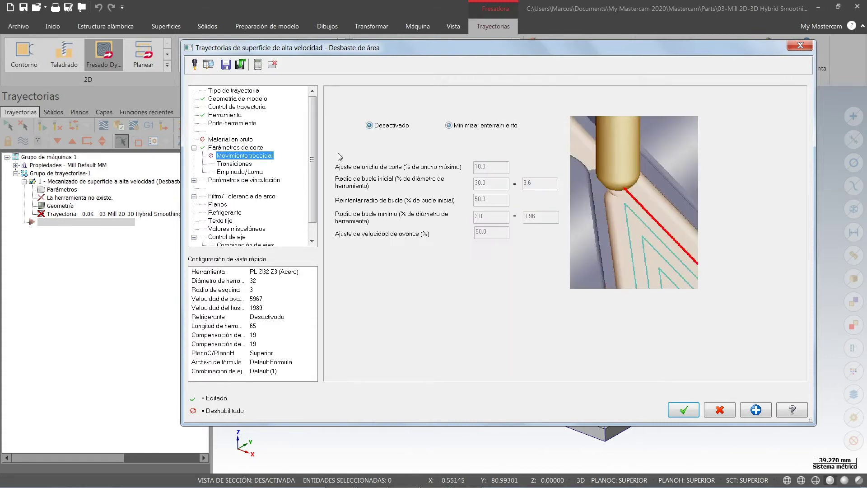
pyautogui.click(239, 181)
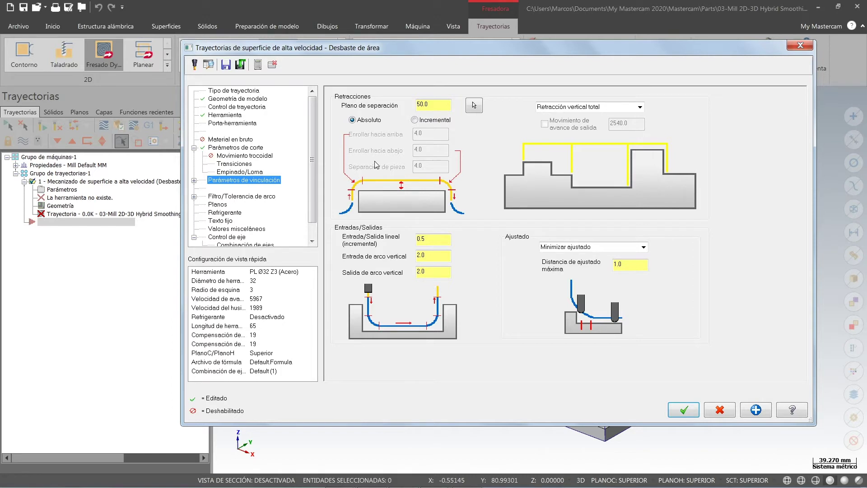
# Set the total tolerance to 0.1 in the arc filter and tolerance settings.
pyautogui.click(263, 196)
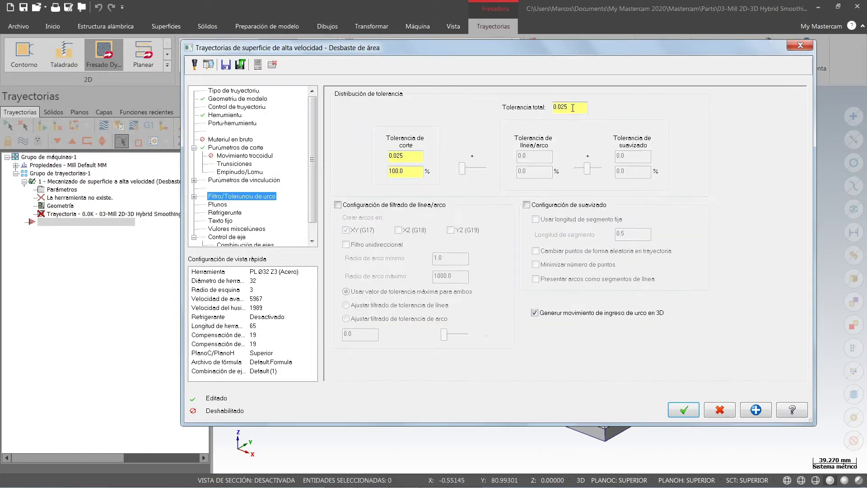
pyautogui.doubleClick(559, 108)
pyautogui.write('0.1')
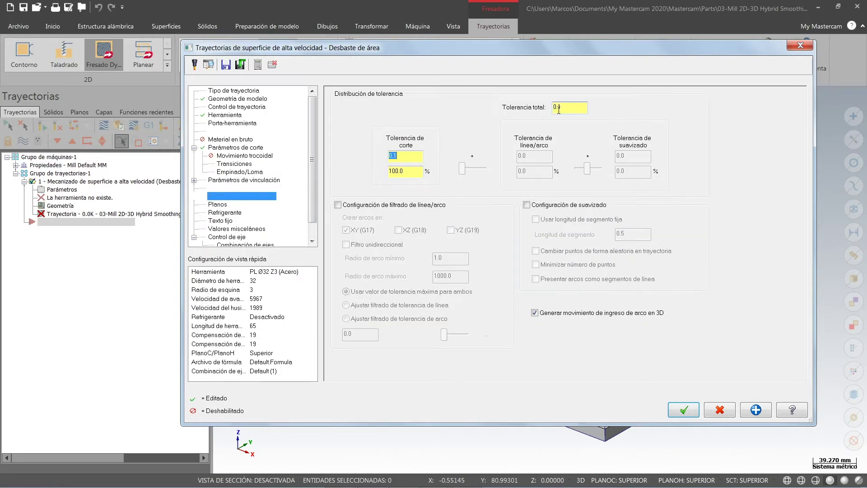
# Review the cut parameters, accept the Area Roughing settings and generate the toolpath on the part.
pyautogui.click(246, 148)
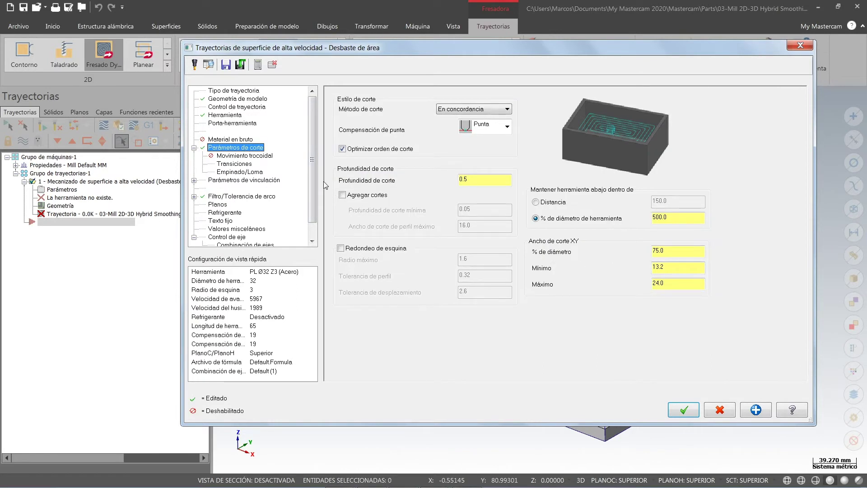
pyautogui.click(672, 410)
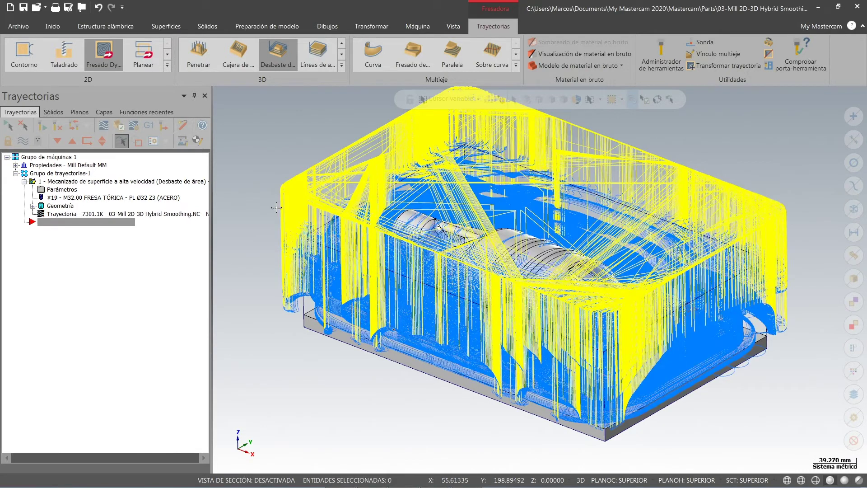
pyautogui.moveTo(289, 216); pyautogui.dragTo(374, 231, button='middle')
pyautogui.moveTo(339, 259); pyautogui.dragTo(331, 292, button='middle')
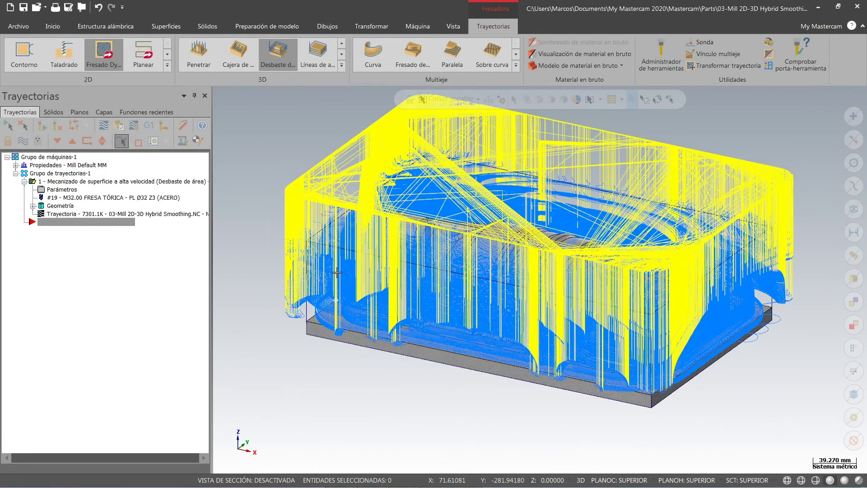
# Backplot the Area Roughing toolpath through to its end and check its cycle time information.
pyautogui.click(107, 126)
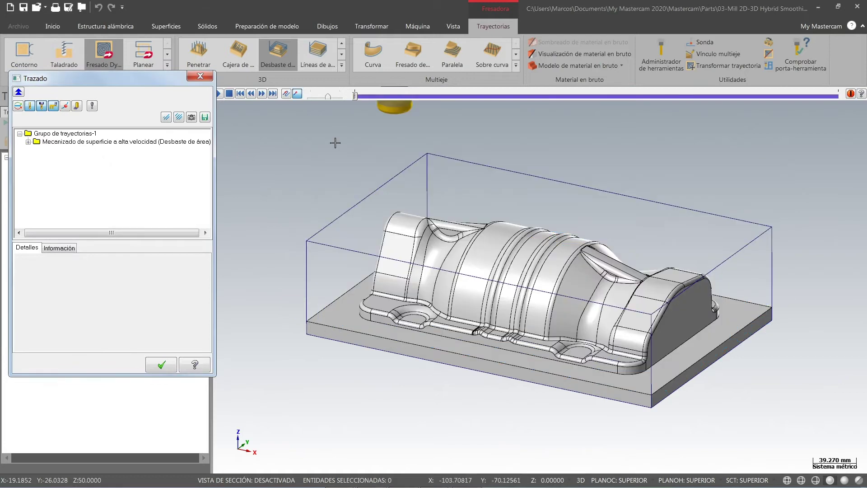
pyautogui.moveTo(355, 96); pyautogui.dragTo(468, 98)
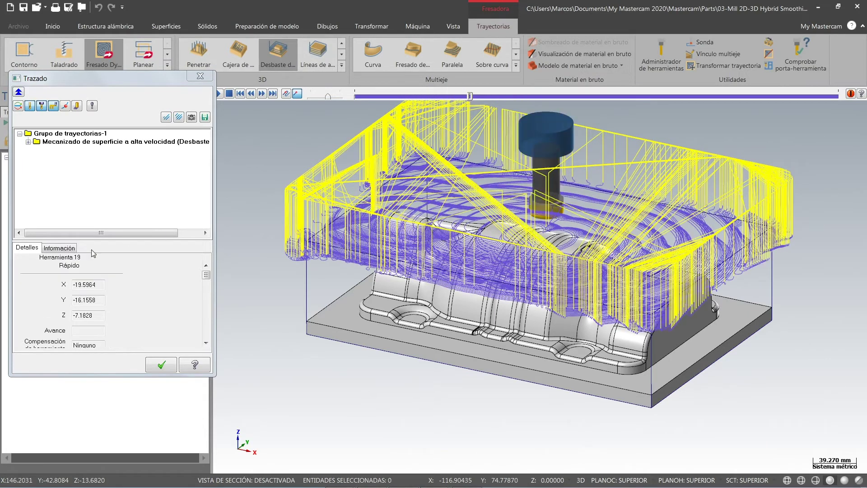
pyautogui.click(272, 93)
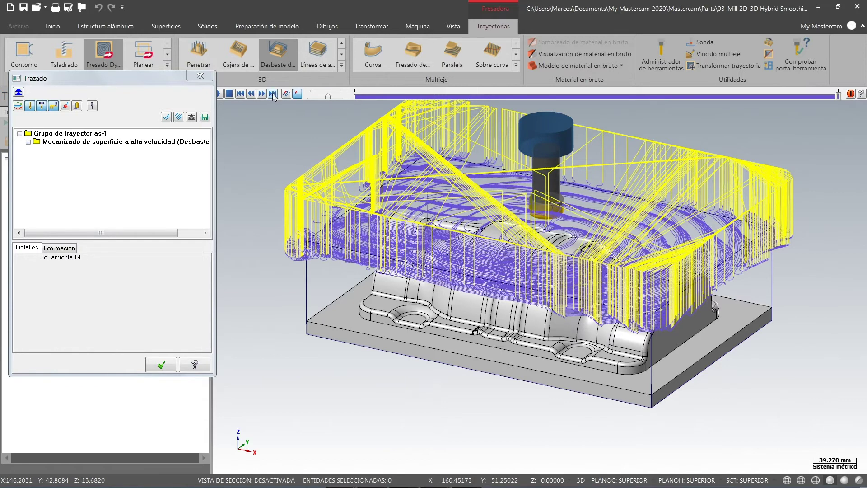
pyautogui.click(59, 247)
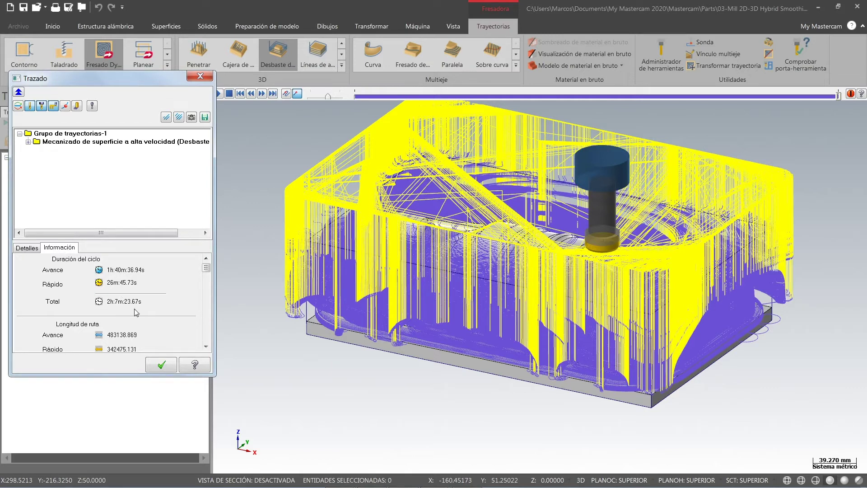
pyautogui.click(155, 359)
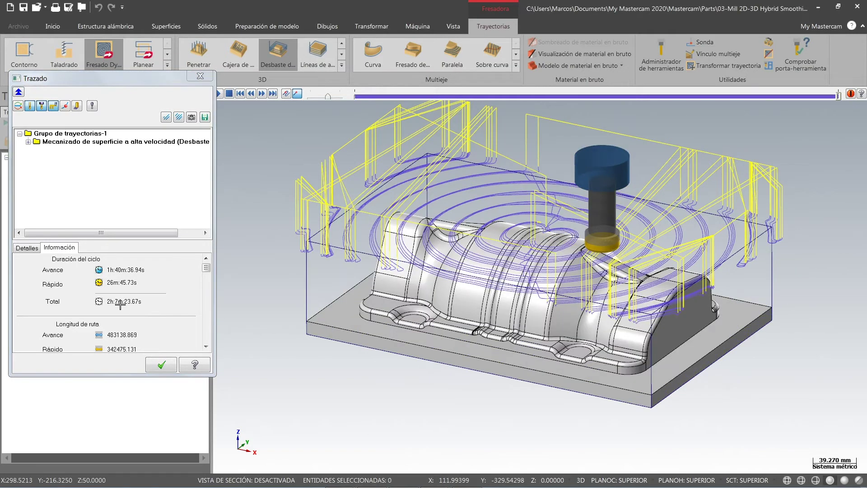
pyautogui.moveTo(117, 305); pyautogui.dragTo(121, 309, button='middle')
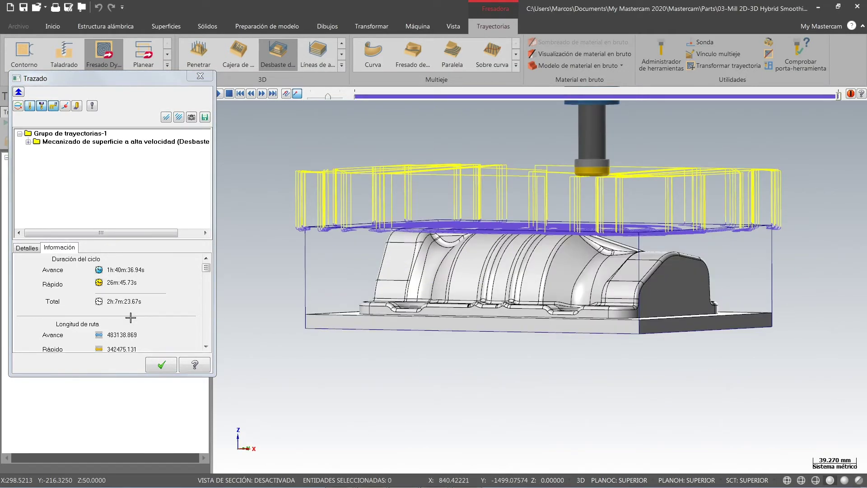
pyautogui.click(161, 364)
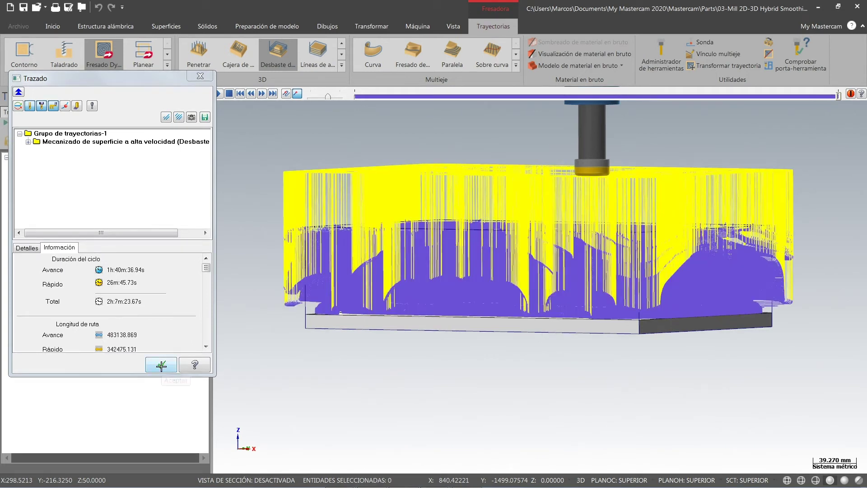
pyautogui.click(161, 365)
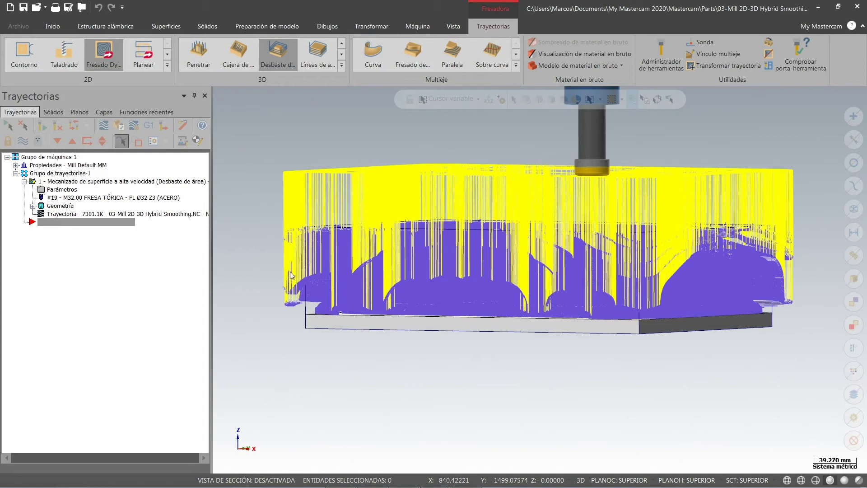
# Hide the toolpath and analyze the stock box's edge lines for its length, width and height.
pyautogui.click(59, 166)
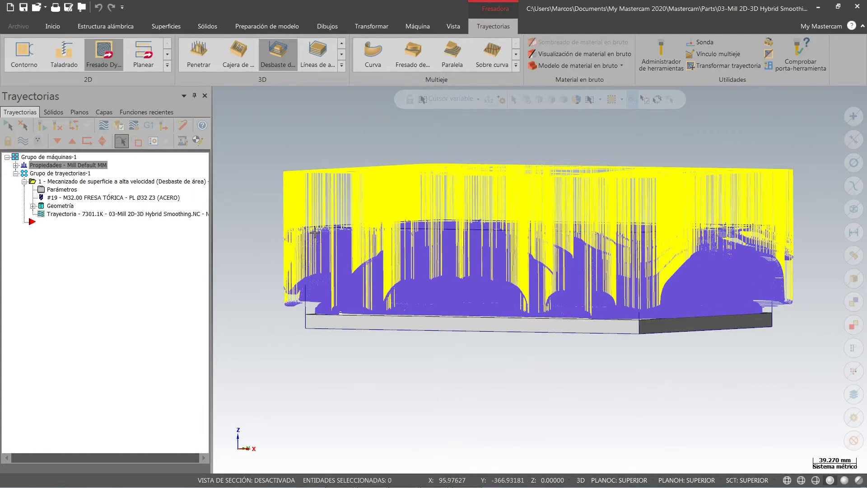
pyautogui.hotkey('alt', 't')
pyautogui.hotkey('alt', '7')
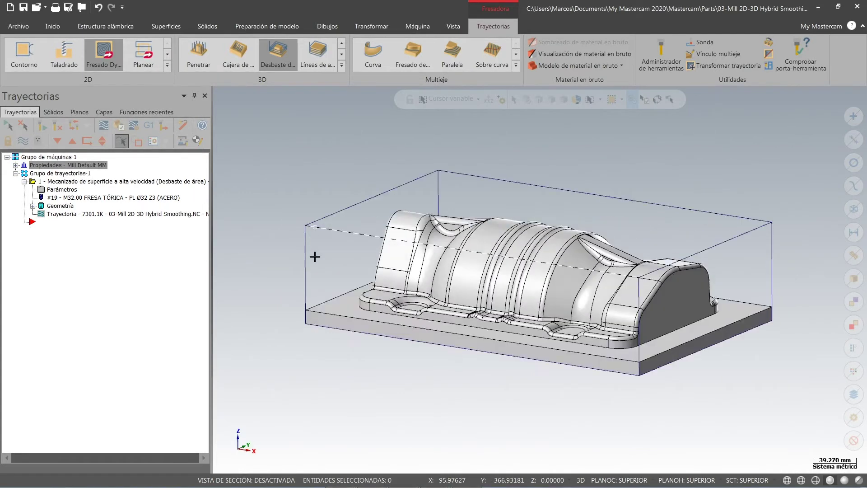
pyautogui.rightClick(266, 209)
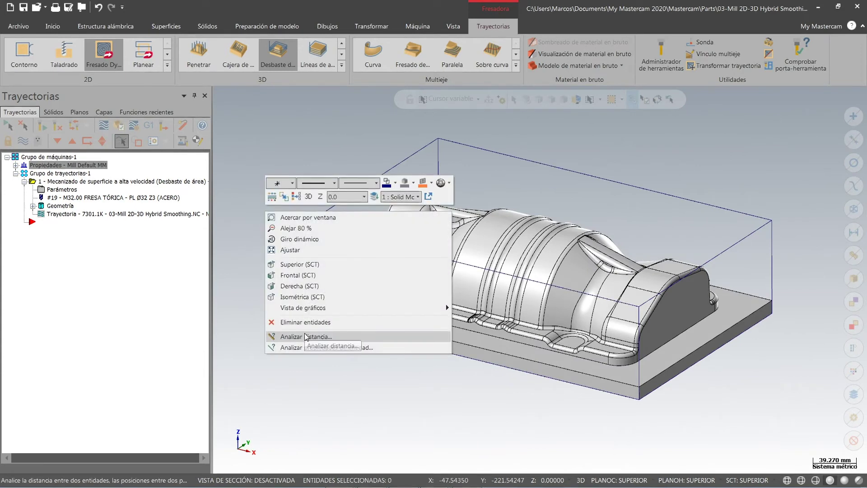
pyautogui.click(302, 344)
pyautogui.click(363, 236)
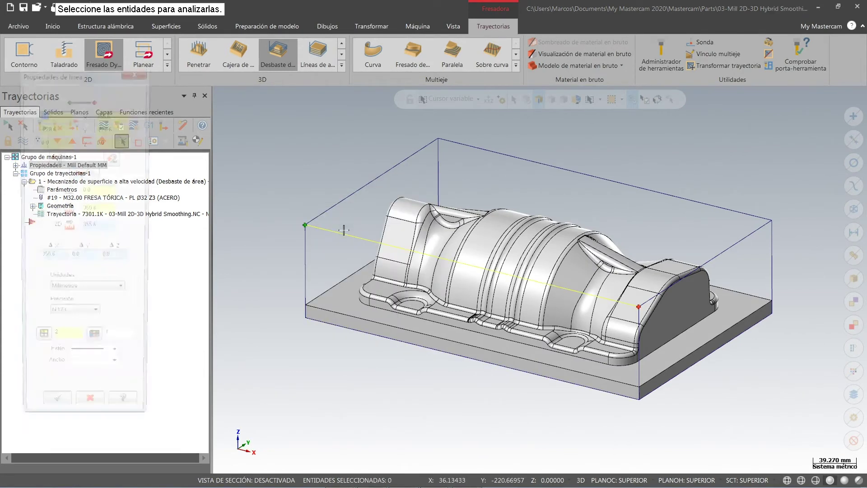
pyautogui.moveTo(58, 259); pyautogui.dragTo(39, 261)
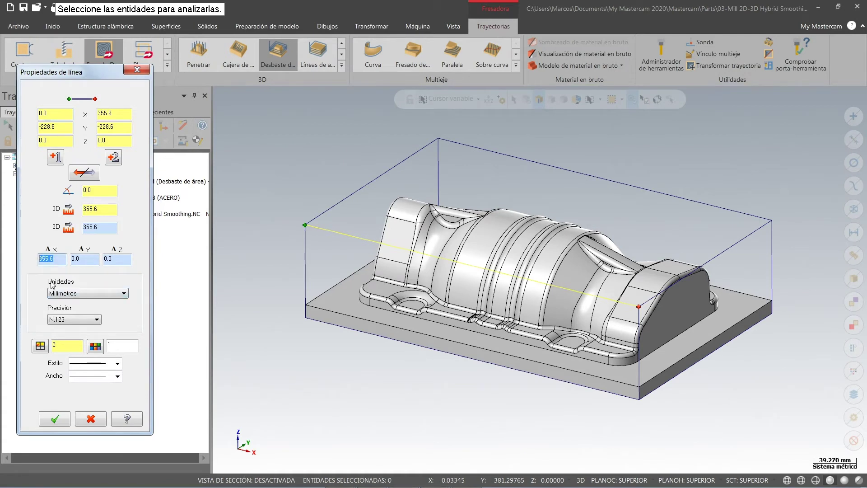
pyautogui.click(364, 186)
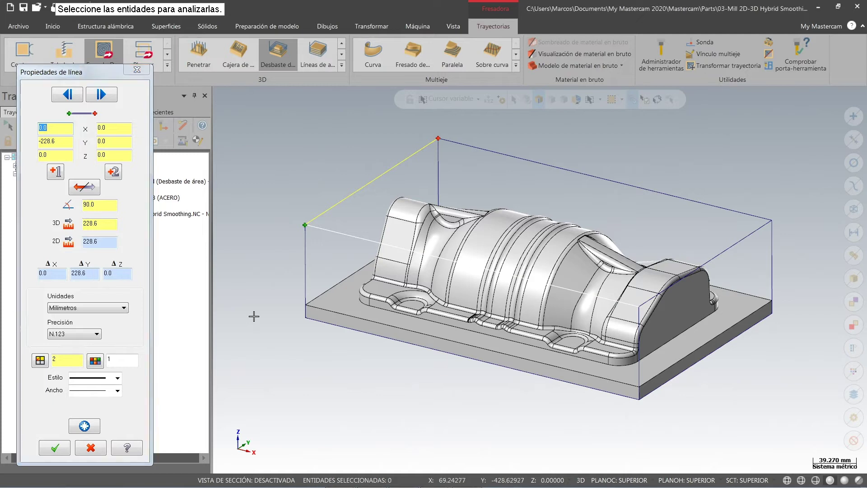
pyautogui.click(305, 276)
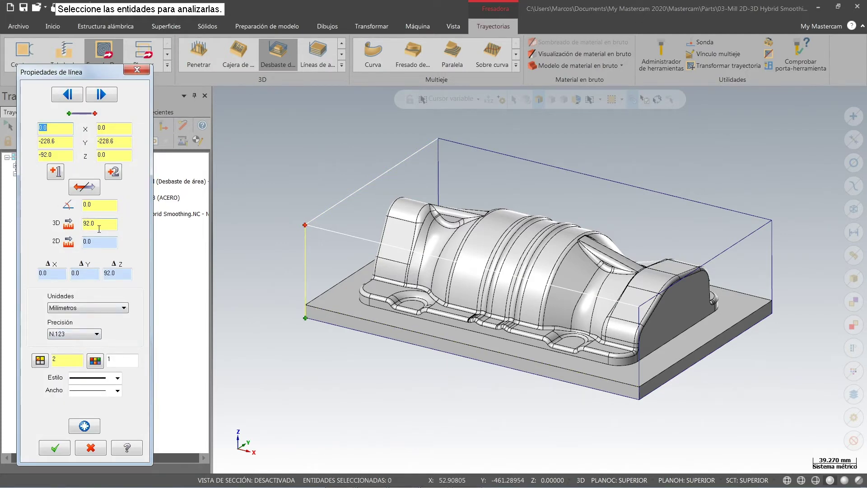
pyautogui.click(54, 448)
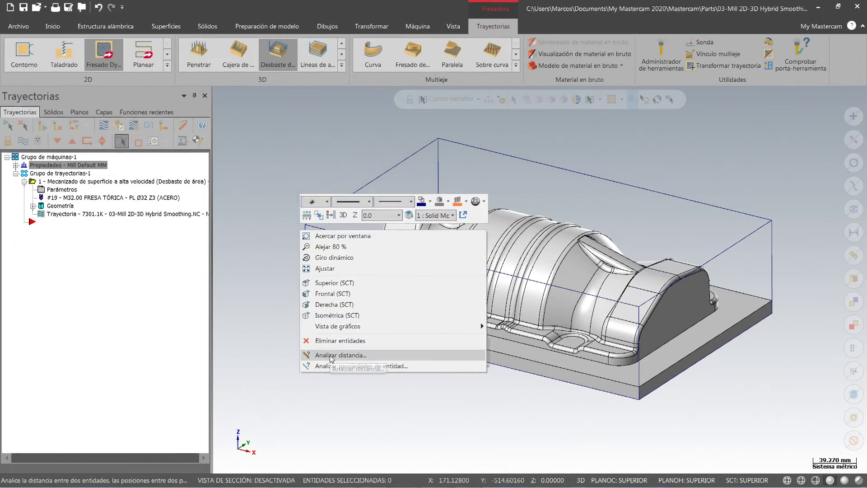
# Measure the vertical distance from the base plate's upper corner to the stock box's top corner.
pyautogui.click(330, 356)
pyautogui.click(306, 305)
pyautogui.click(305, 224)
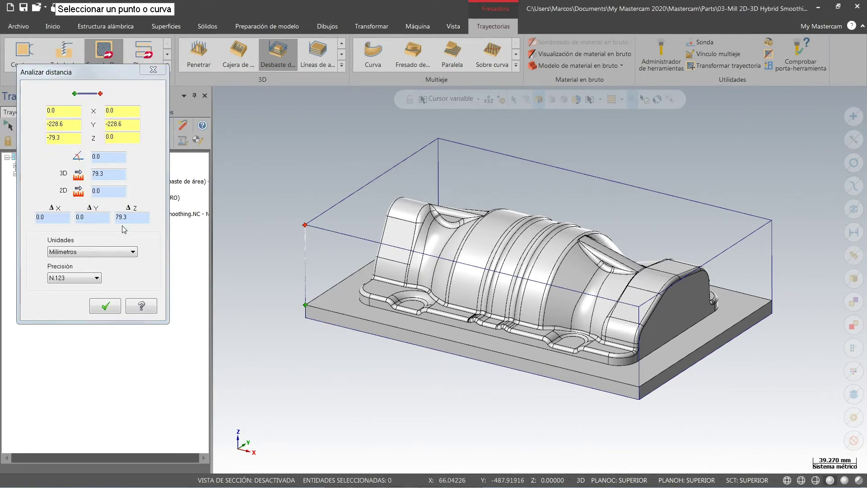
pyautogui.click(141, 216)
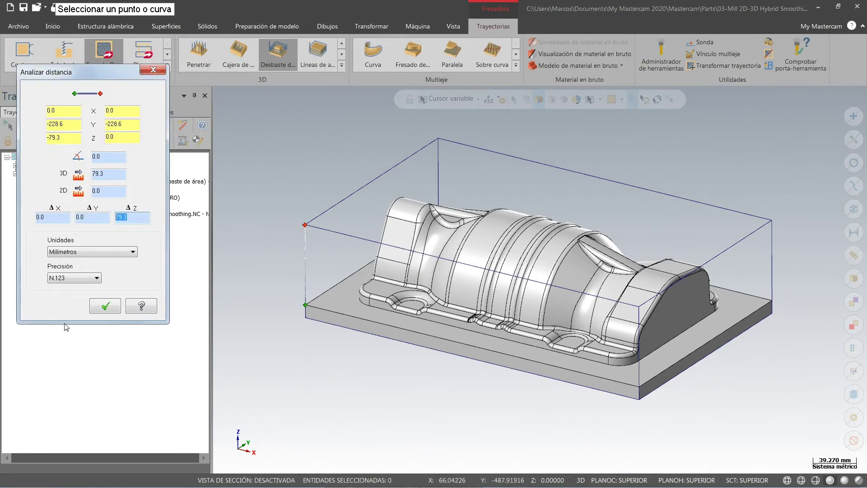
pyautogui.click(109, 307)
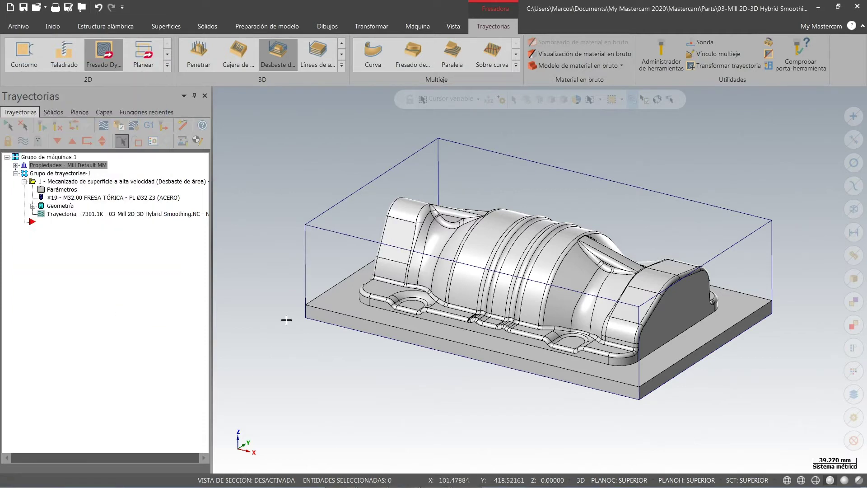
# Display the Area Roughing toolpath over the part again and inspect it.
pyautogui.click(58, 185)
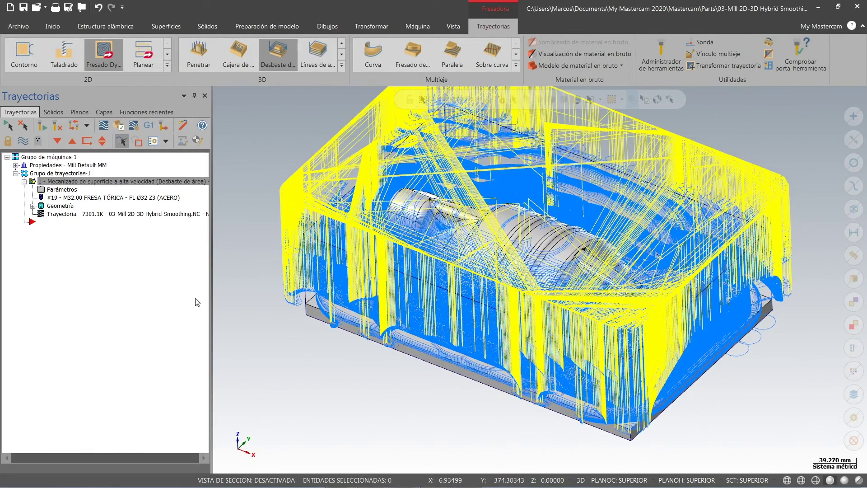
pyautogui.moveTo(303, 310); pyautogui.dragTo(304, 298, button='middle')
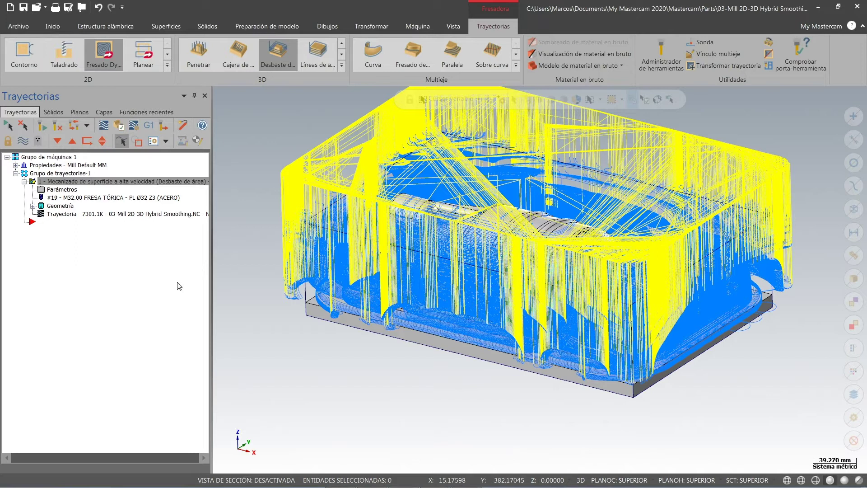
pyautogui.scroll(-1, 331, 318)
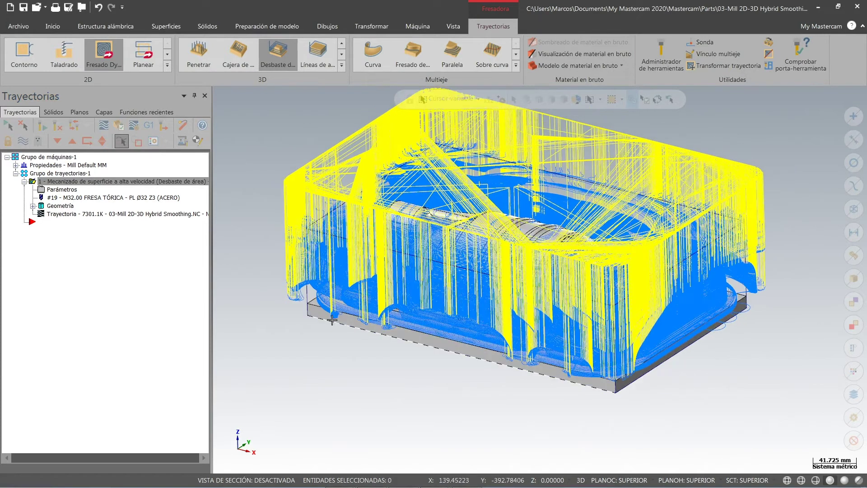
pyautogui.keyDown('shift'); pyautogui.moveTo(370, 325); pyautogui.dragTo(400, 362, button='middle'); pyautogui.keyUp('shift')
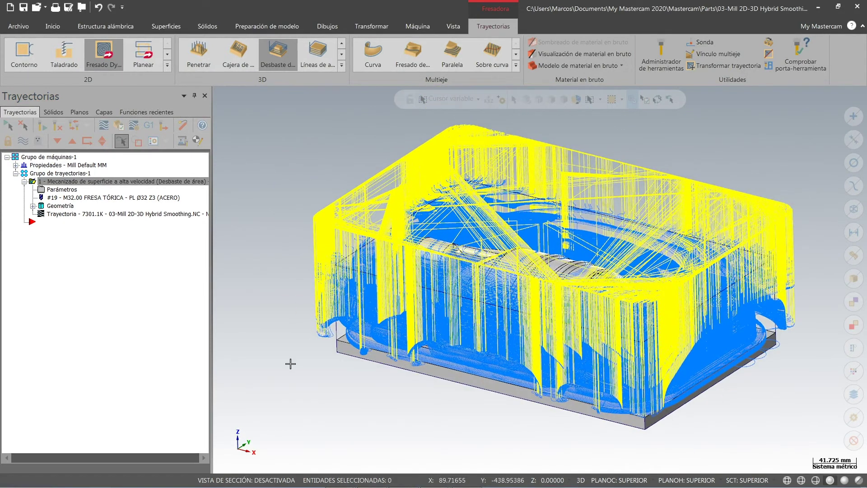
# Create a 3D Dynamic OptiRough toolpath and set both stock allowances of the machining geometry to 0.3.
pyautogui.click(342, 65)
pyautogui.click(202, 72)
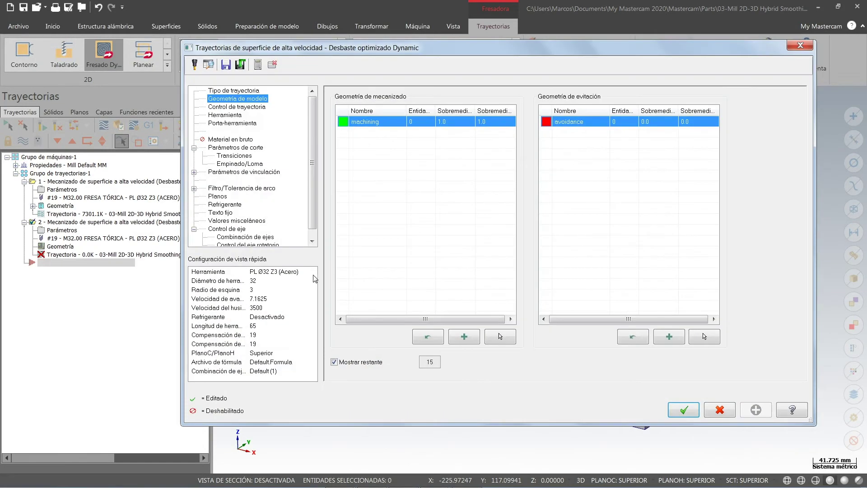
pyautogui.doubleClick(448, 120)
pyautogui.write('3')
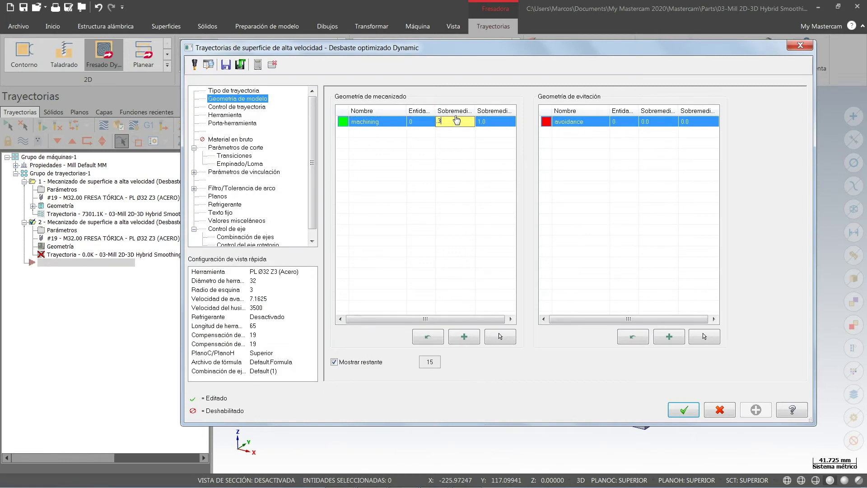
pyautogui.doubleClick(485, 122)
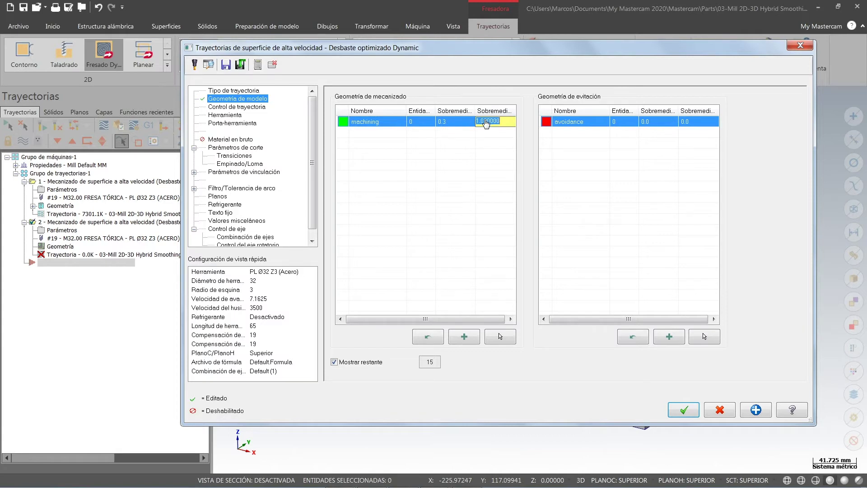
pyautogui.write('.3')
pyautogui.click(478, 160)
# Select the entire solid body as the machining geometry of the Dynamic OptiRough toolpath.
pyautogui.click(500, 335)
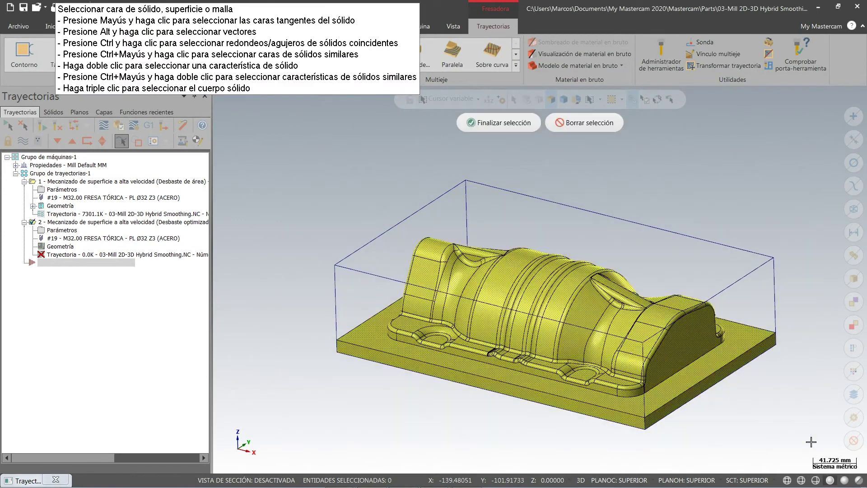
pyautogui.tripleClick(685, 317)
pyautogui.click(510, 121)
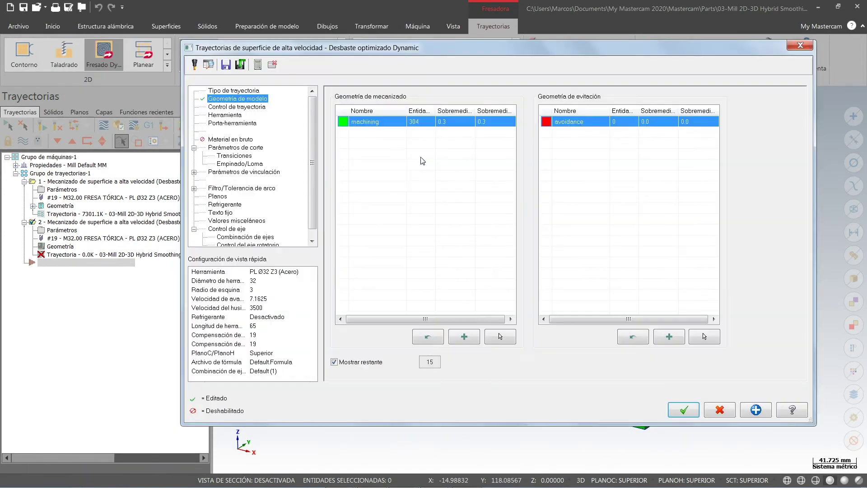
# Assign the FR Ø16 Z6 TROCO 3xd (Acero) end mill from the tool library to the Dynamic OptiRough toolpath.
pyautogui.click(229, 109)
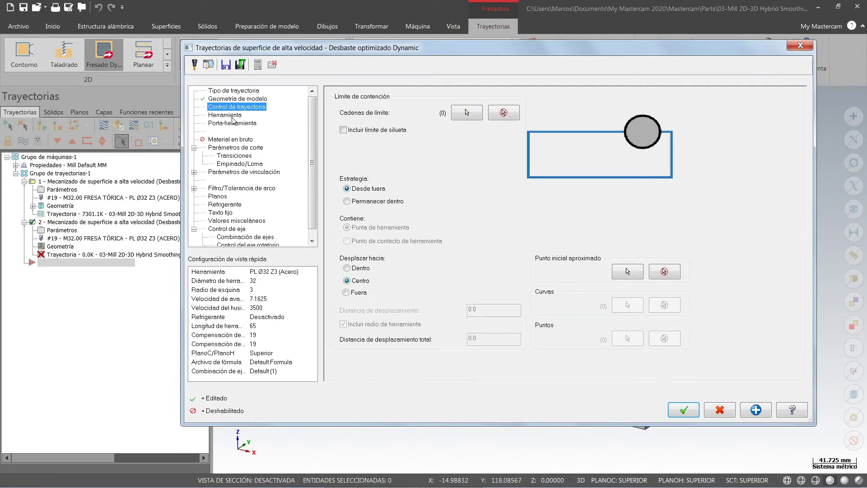
pyautogui.click(232, 116)
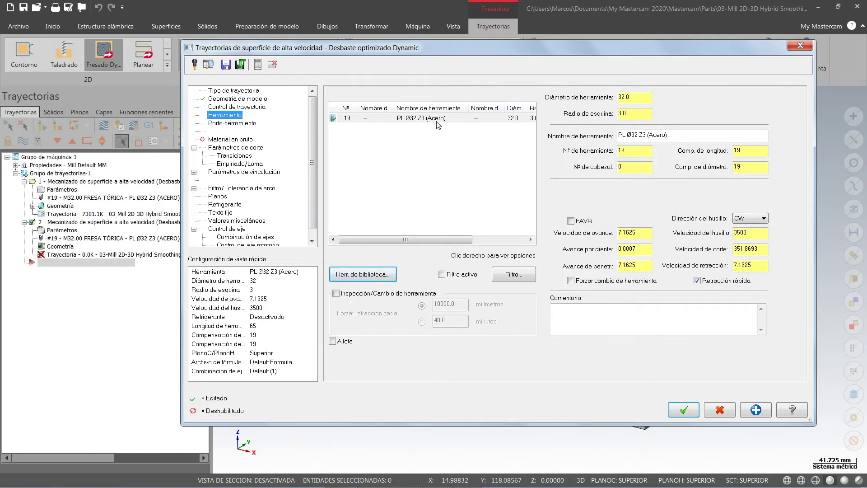
pyautogui.rightClick(396, 162)
pyautogui.click(374, 276)
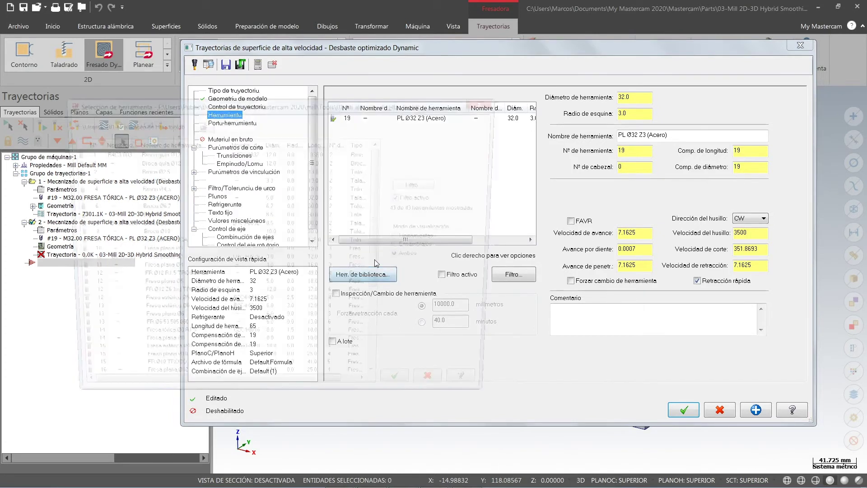
pyautogui.moveTo(381, 262); pyautogui.dragTo(383, 305)
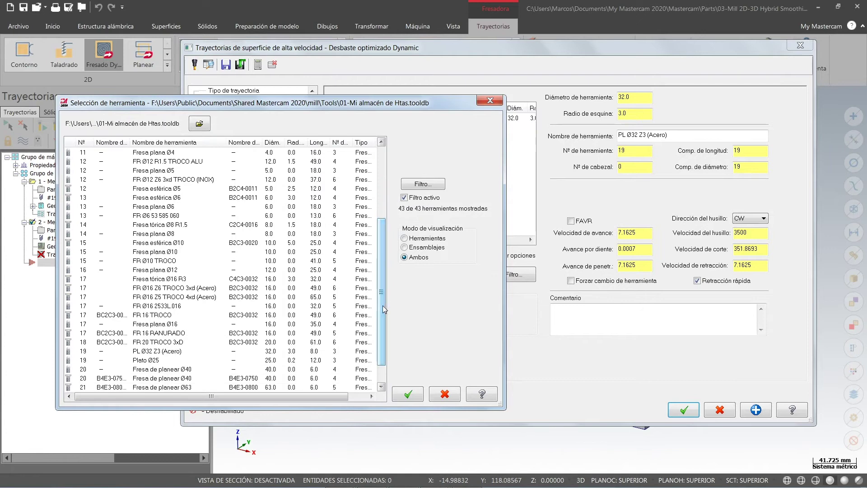
pyautogui.click(165, 289)
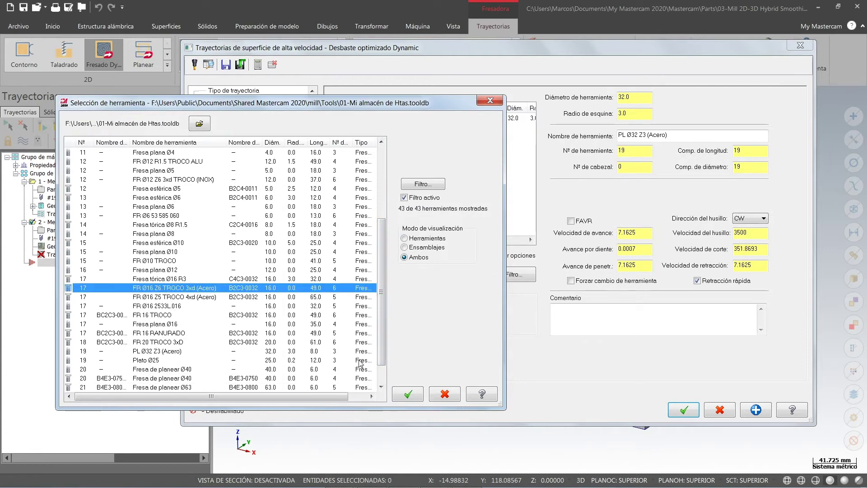
pyautogui.click(406, 394)
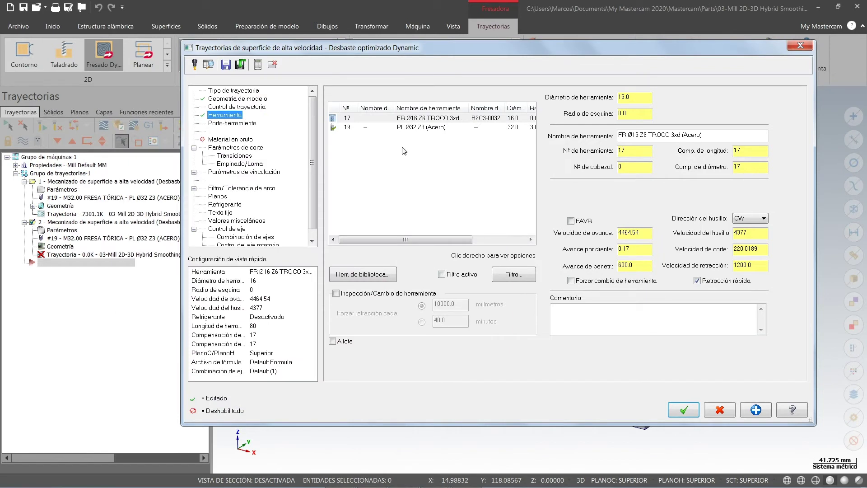
# Review the 16 mm end mill's geometry, recommended radial engagement and feed per tooth, and cutting speed in its tool definition.
pyautogui.rightClick(412, 121)
pyautogui.click(553, 242)
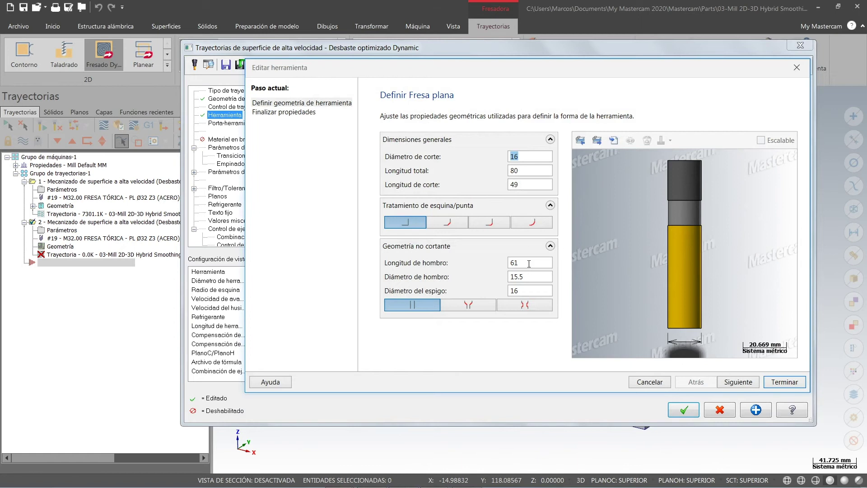
pyautogui.click(738, 382)
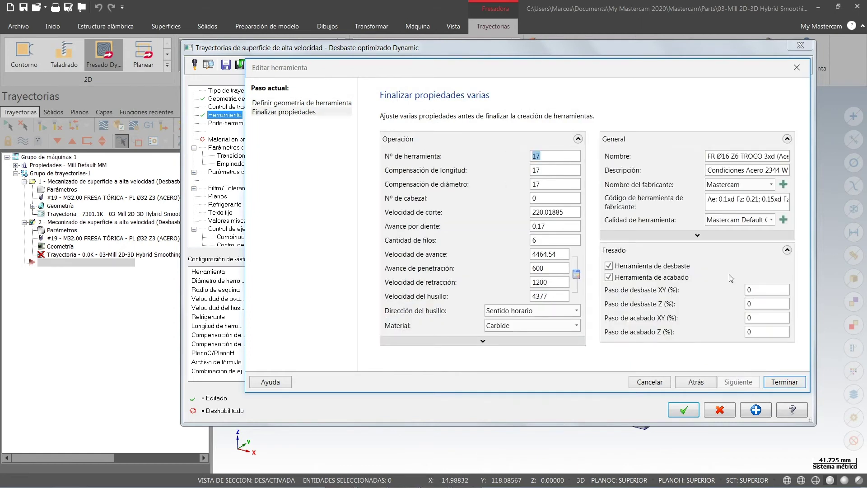
pyautogui.doubleClick(741, 199)
pyautogui.moveTo(756, 202); pyautogui.dragTo(799, 201)
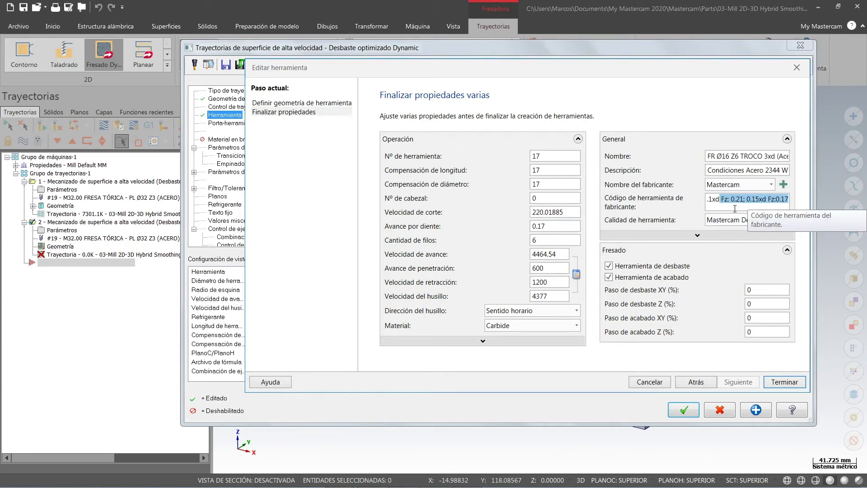
pyautogui.moveTo(730, 199); pyautogui.dragTo(707, 199)
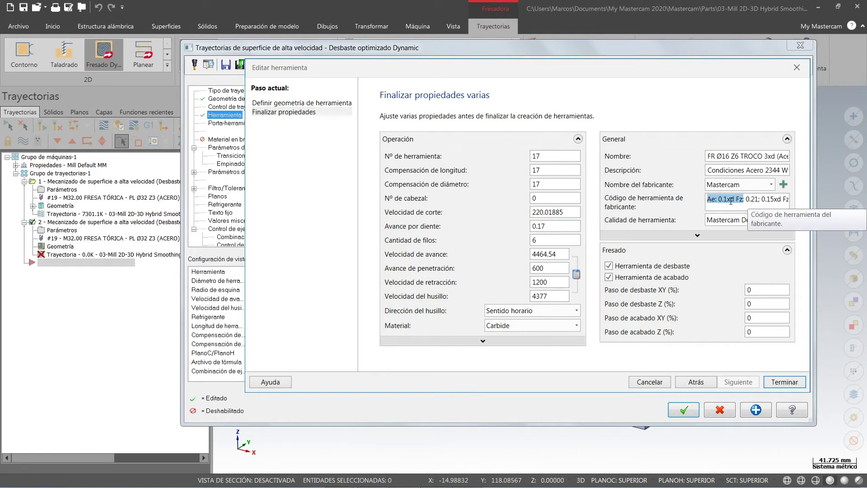
pyautogui.moveTo(744, 199); pyautogui.dragTo(760, 199)
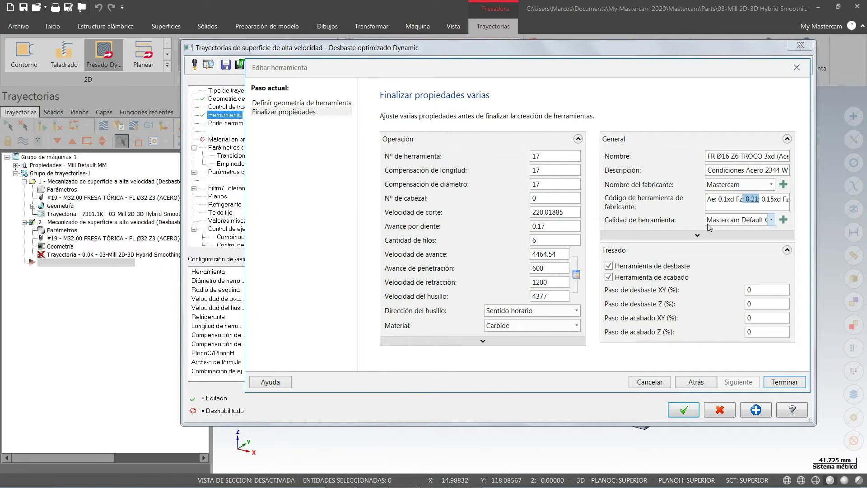
pyautogui.click(565, 210)
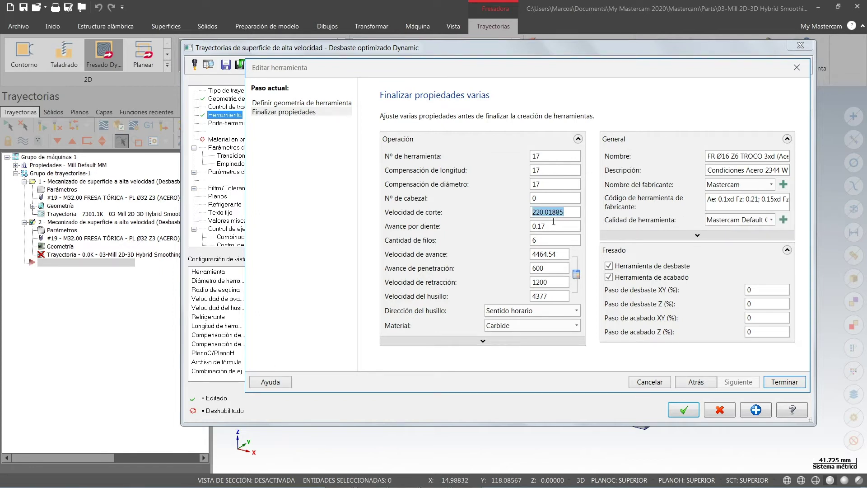
pyautogui.click(549, 226)
pyautogui.click(784, 382)
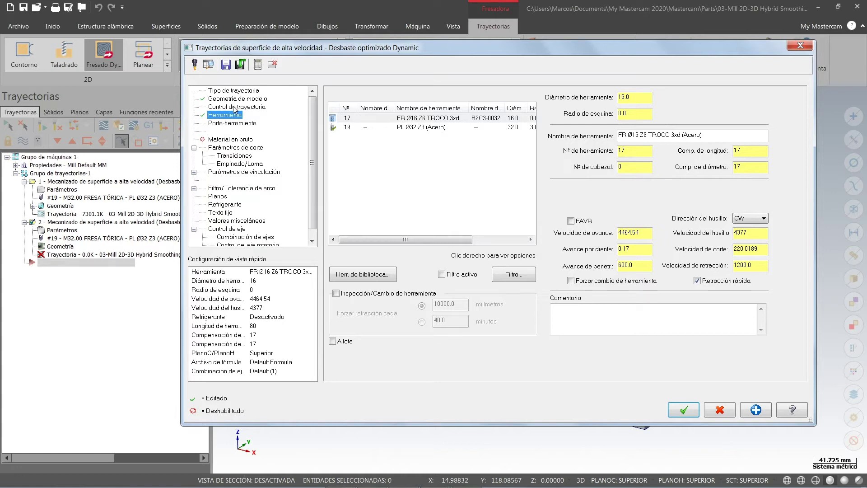
# Set the cut parameters' stepover to 1.2 mm and the stepdown to 40 mm.
pyautogui.click(235, 147)
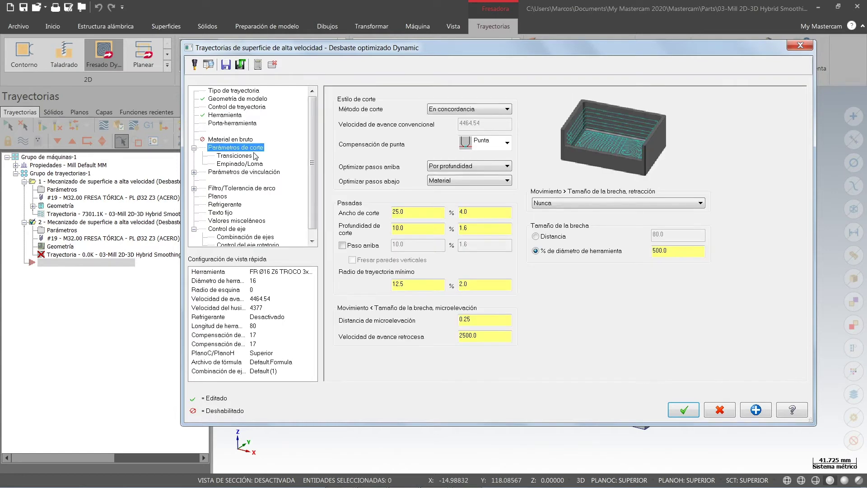
pyautogui.click(473, 213)
pyautogui.doubleClick(472, 212)
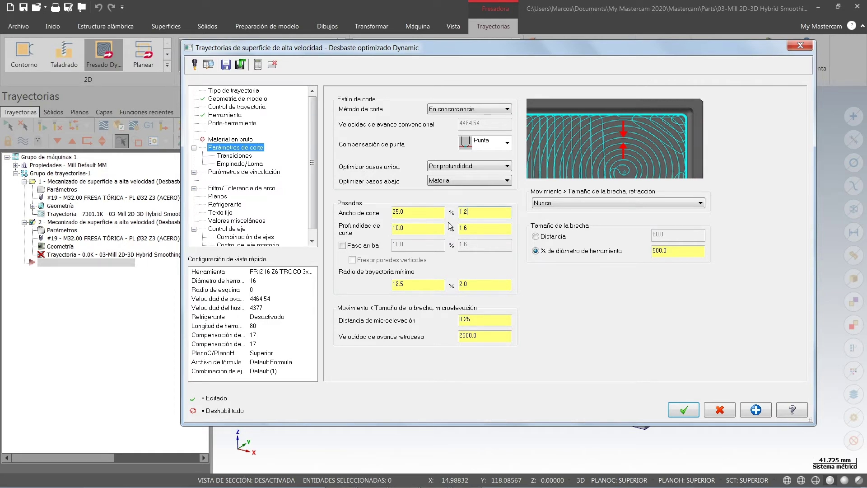
pyautogui.press('Tab')
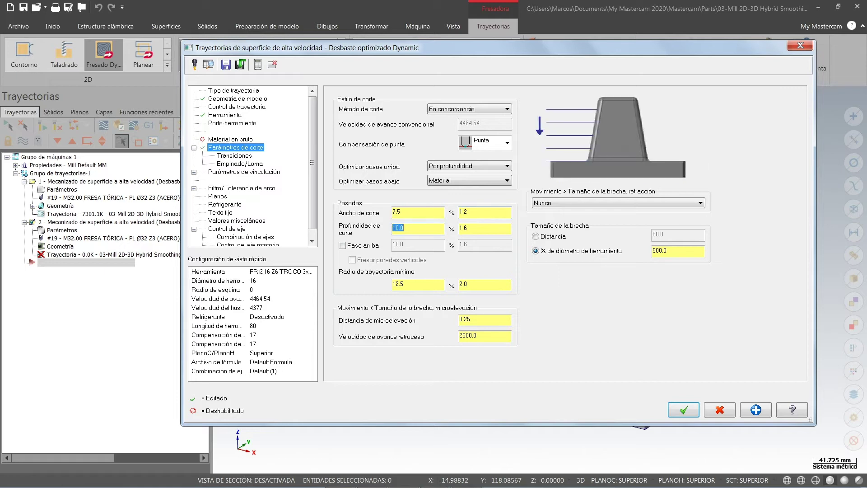
pyautogui.doubleClick(475, 229)
pyautogui.write('40')
pyautogui.press('Tab')
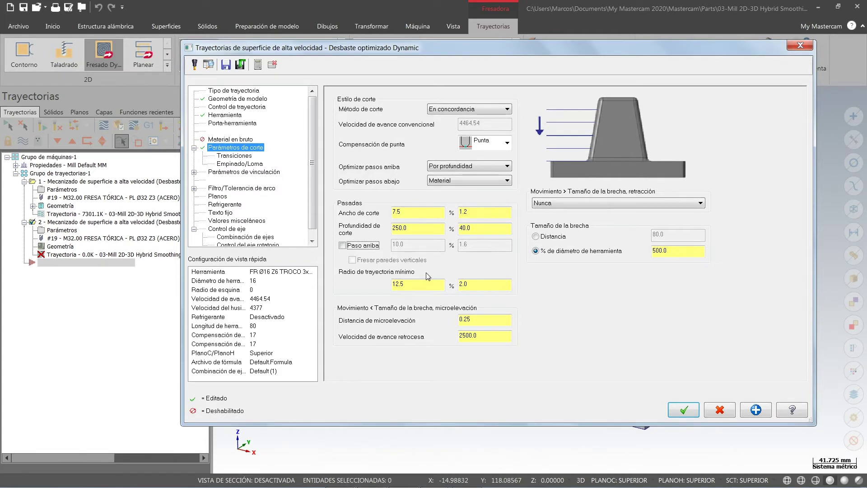
# Enable stepup in the cut parameters and set it to 1.5 mm.
pyautogui.click(341, 246)
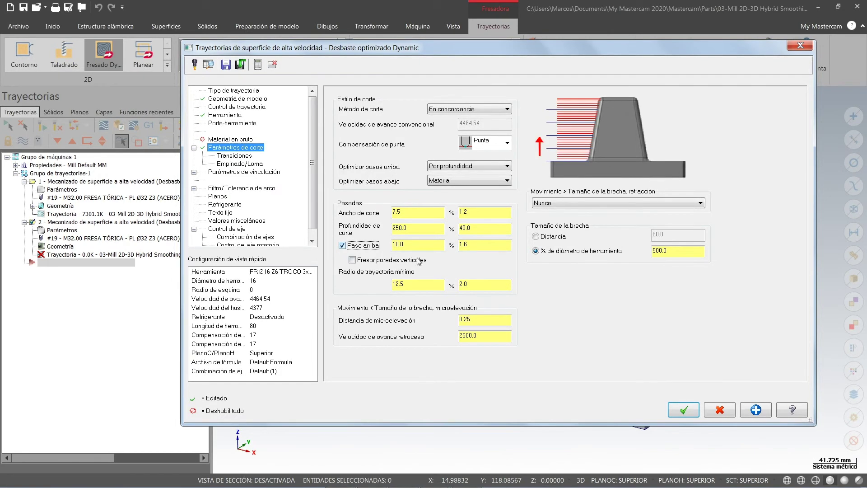
pyautogui.doubleClick(483, 244)
pyautogui.press('BackSpace')
pyautogui.write('1.5')
# Set the back feedrate to 12500 and the gap size to 2000% of the tool diameter.
pyautogui.doubleClick(491, 335)
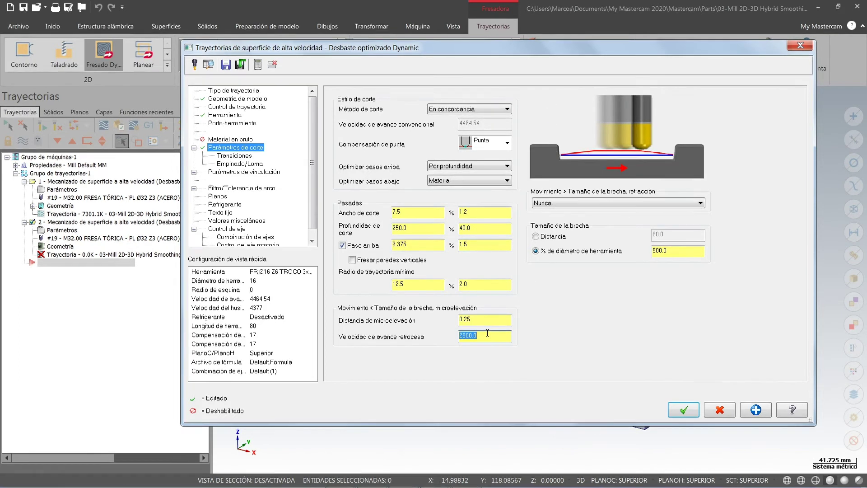
pyautogui.write('1250')
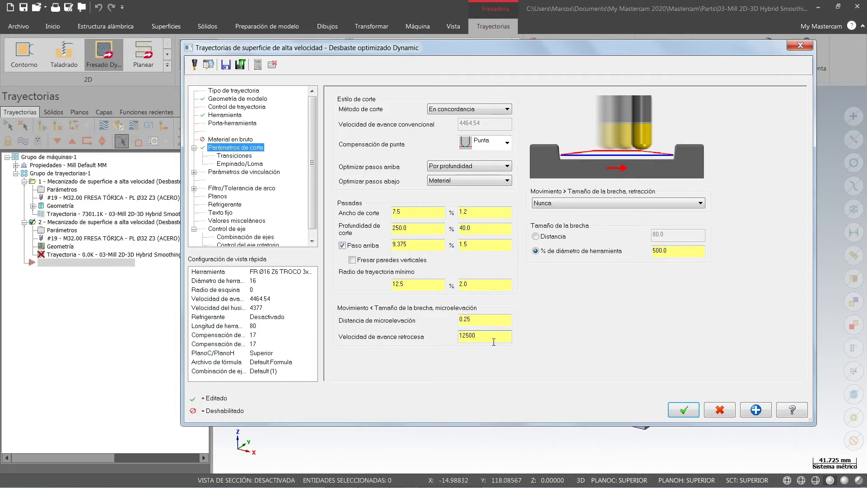
pyautogui.doubleClick(680, 253)
pyautogui.write('2000')
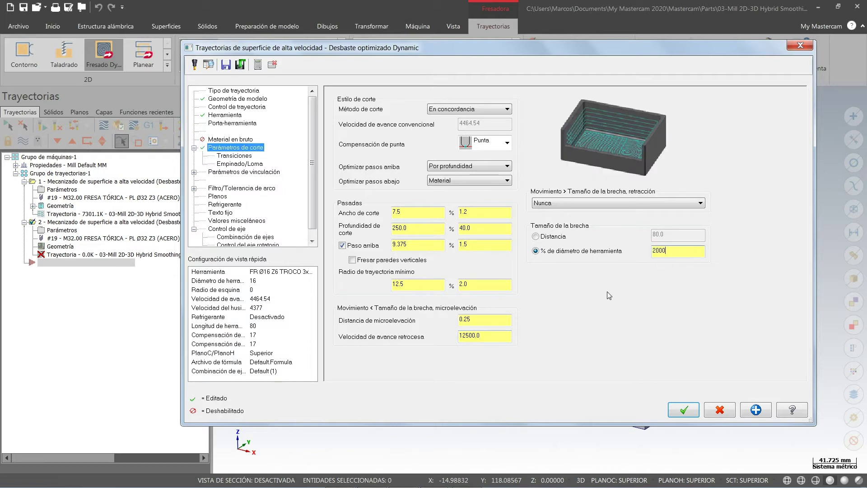
pyautogui.press('Tab')
# Set the total tolerance to 0.1 and generate the Dynamic OptiRough toolpath.
pyautogui.click(233, 187)
pyautogui.moveTo(568, 107); pyautogui.dragTo(562, 106)
pyautogui.doubleClick(562, 106)
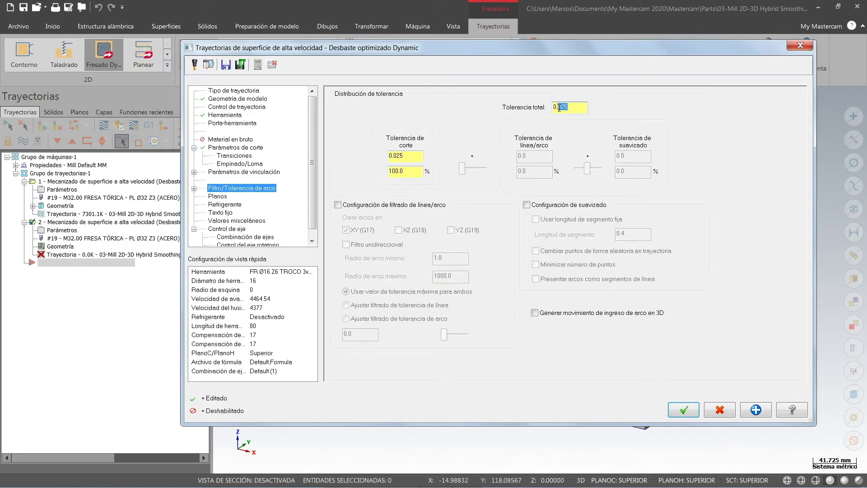
pyautogui.write('0.1')
pyautogui.press('Tab')
pyautogui.click(683, 410)
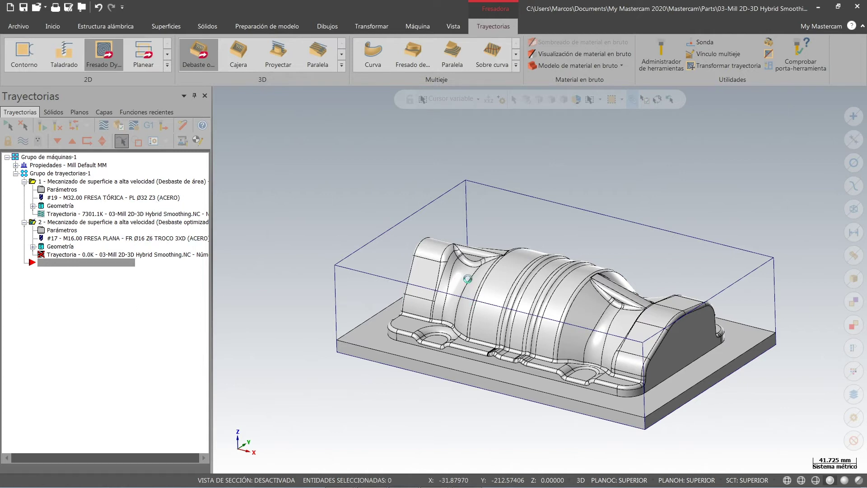
# Inspect the Dynamic OptiRough toolpath over the part, examining its deep stepdown levels and the stepup passes between them.
pyautogui.moveTo(479, 266); pyautogui.dragTo(457, 298, button='middle')
pyautogui.scroll(6, 259, 261)
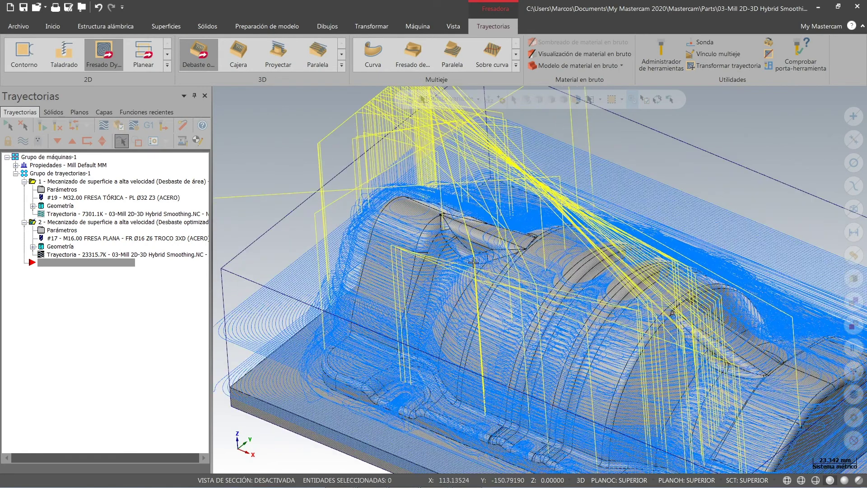
pyautogui.scroll(-3, 401, 256)
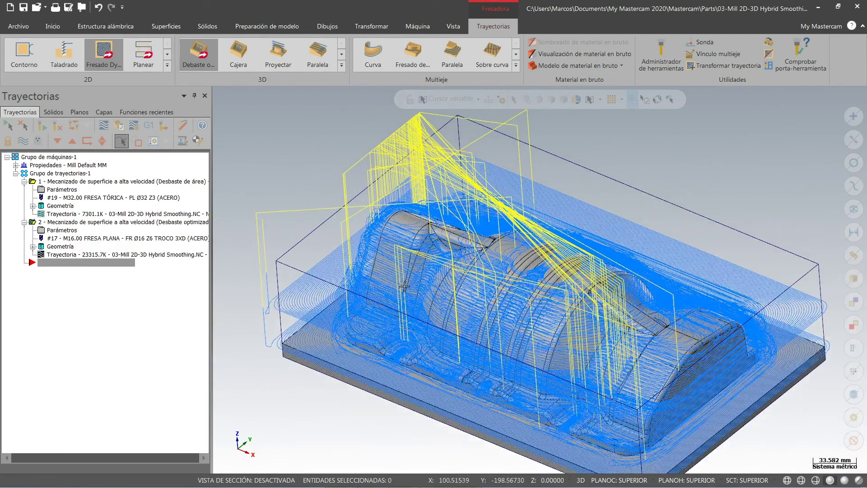
pyautogui.scroll(-1, 406, 289)
pyautogui.moveTo(406, 312); pyautogui.dragTo(425, 278, button='middle')
pyautogui.scroll(-2, 412, 310)
pyautogui.scroll(1, 321, 349)
pyautogui.scroll(5, 321, 349)
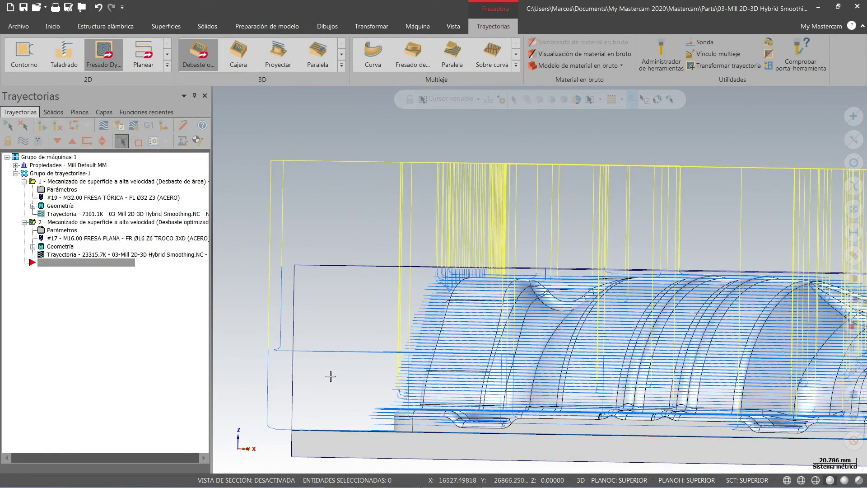
pyautogui.moveTo(333, 373); pyautogui.dragTo(303, 306, button='middle')
pyautogui.scroll(-3, 339, 354)
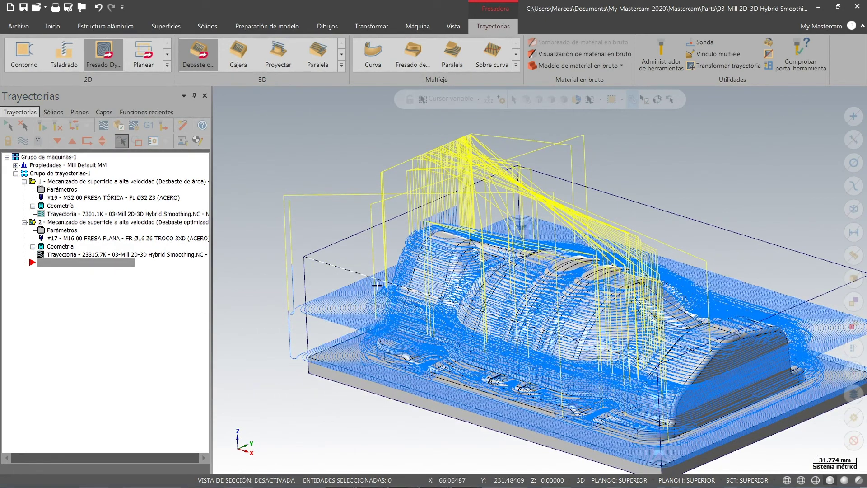
pyautogui.moveTo(361, 274); pyautogui.dragTo(303, 287, button='middle')
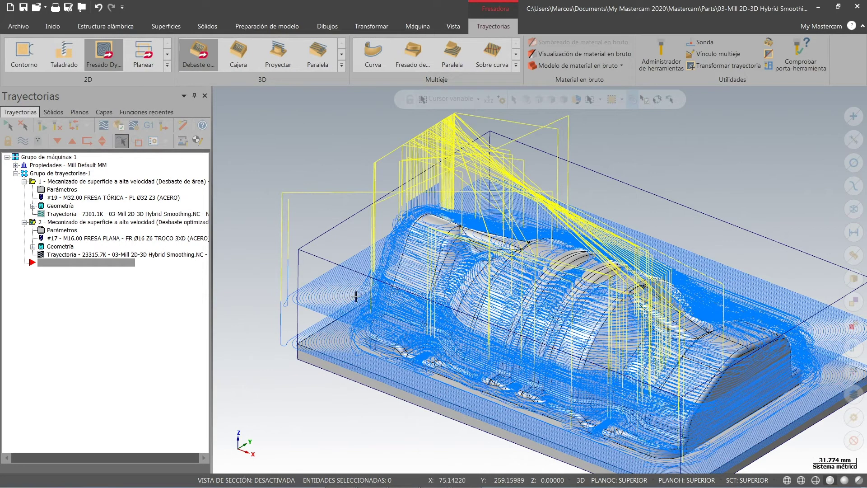
pyautogui.moveTo(382, 288)
pyautogui.mouseDown(button='middle')
pyautogui.moveTo(361, 294)
pyautogui.moveTo(394, 293)
pyautogui.moveTo(391, 278)
pyautogui.moveTo(394, 286)
pyautogui.mouseUp(button='middle')
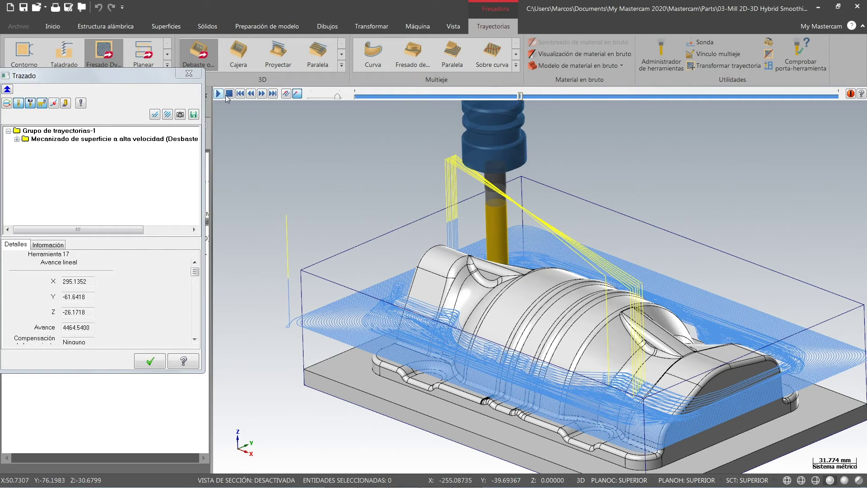
# Check the Dynamic OptiRough toolpath's cycle time in the backplot information and close the backplot.
pyautogui.click(50, 244)
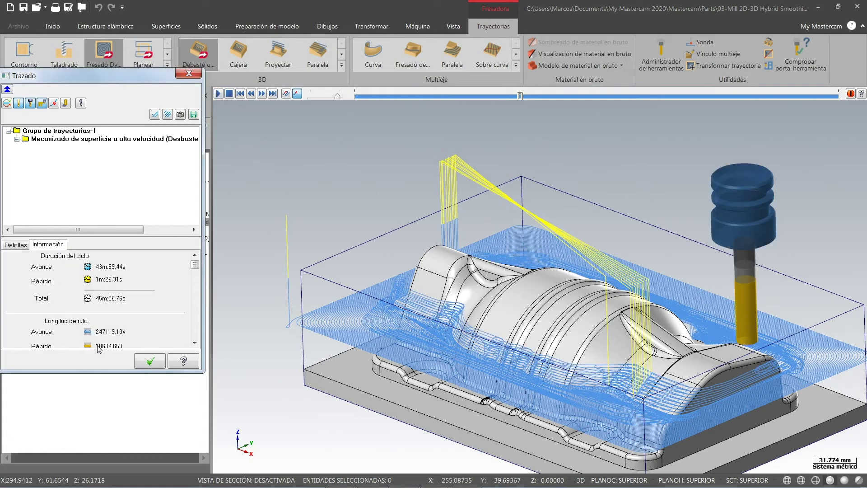
pyautogui.moveTo(161, 77); pyautogui.dragTo(219, 72)
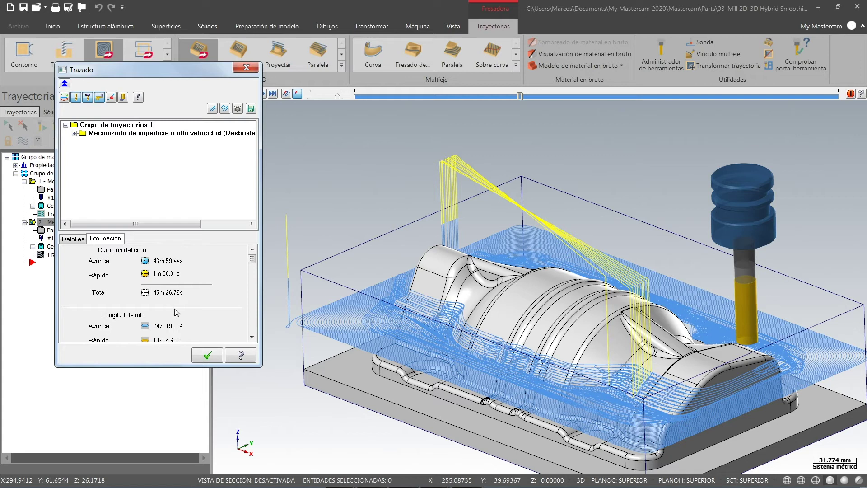
pyautogui.click(207, 357)
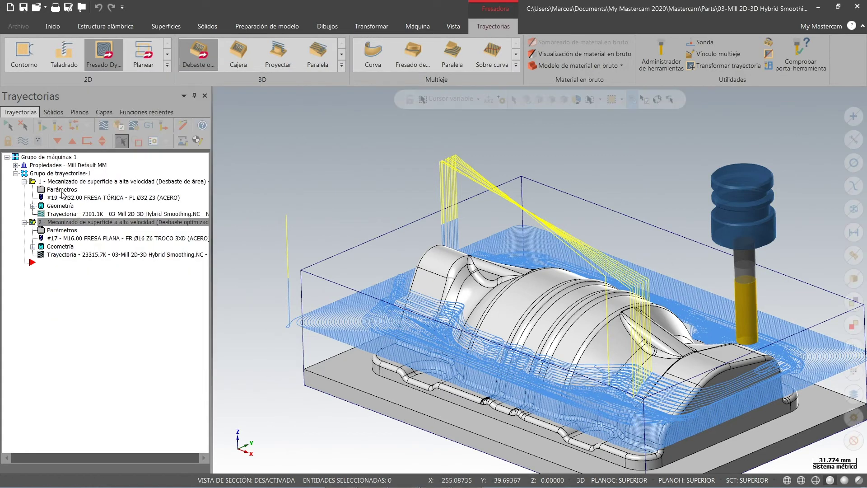
# Backplot the Area Roughing operation and check its cycle time for comparison.
pyautogui.click(61, 192)
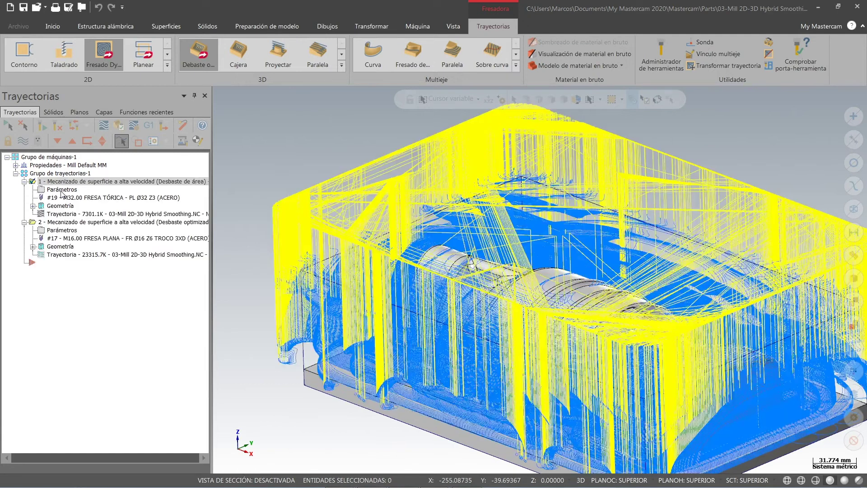
pyautogui.click(61, 191)
pyautogui.click(720, 410)
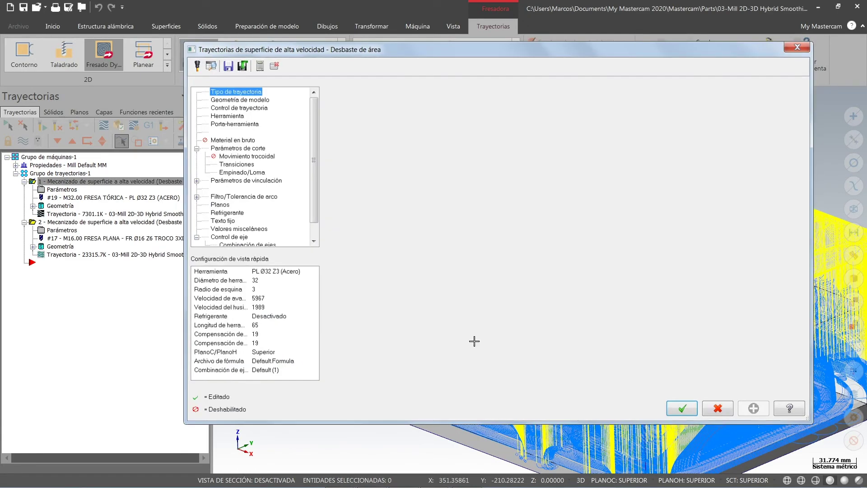
pyautogui.click(104, 126)
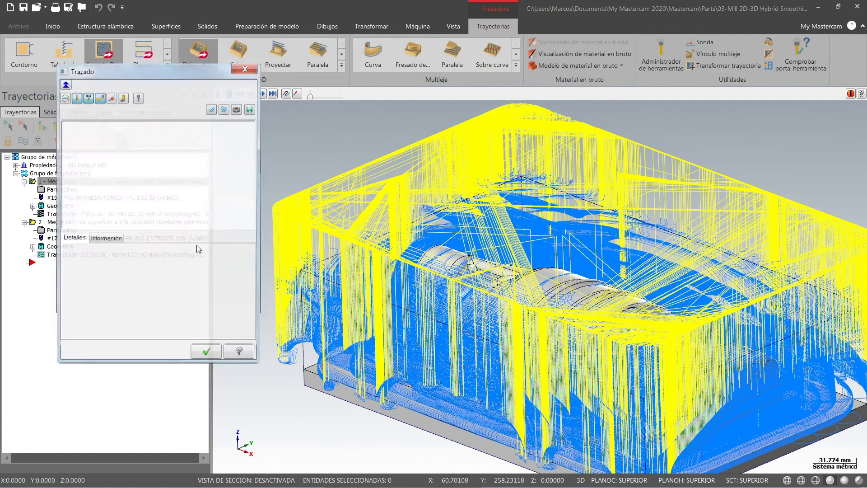
pyautogui.click(111, 241)
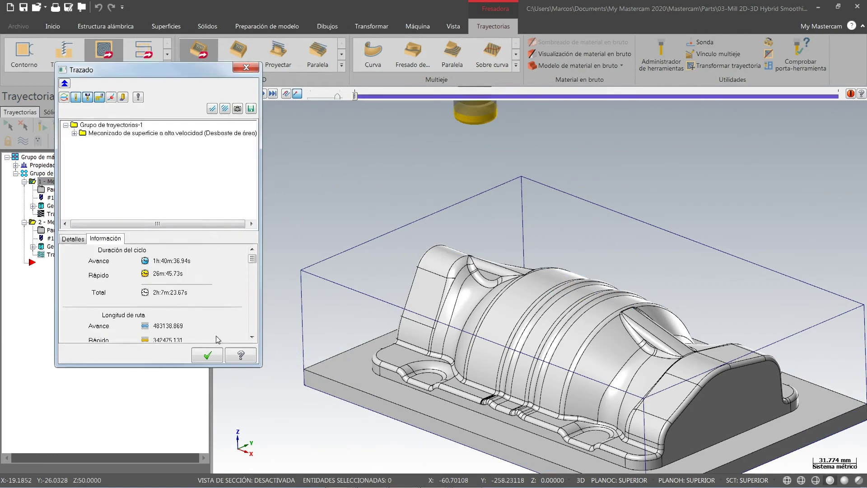
pyautogui.click(205, 355)
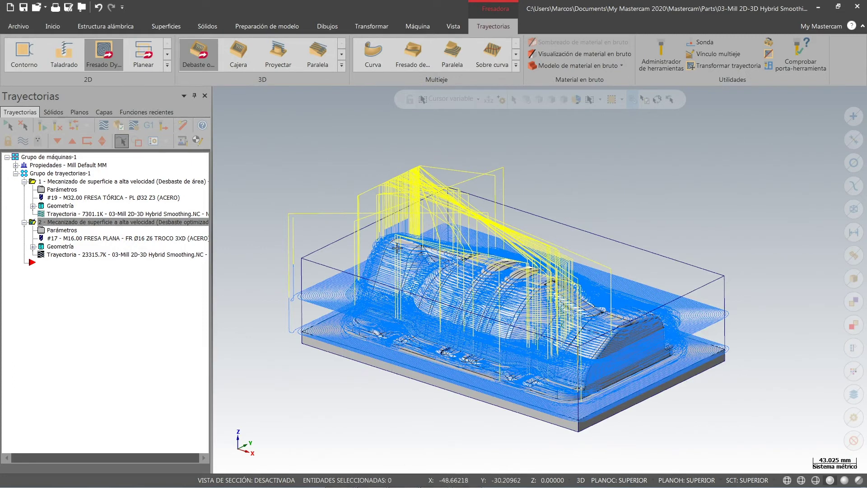
# Switch to the PowerPoint slideshow on radial chip thinning.
pyautogui.moveTo(406, 485)
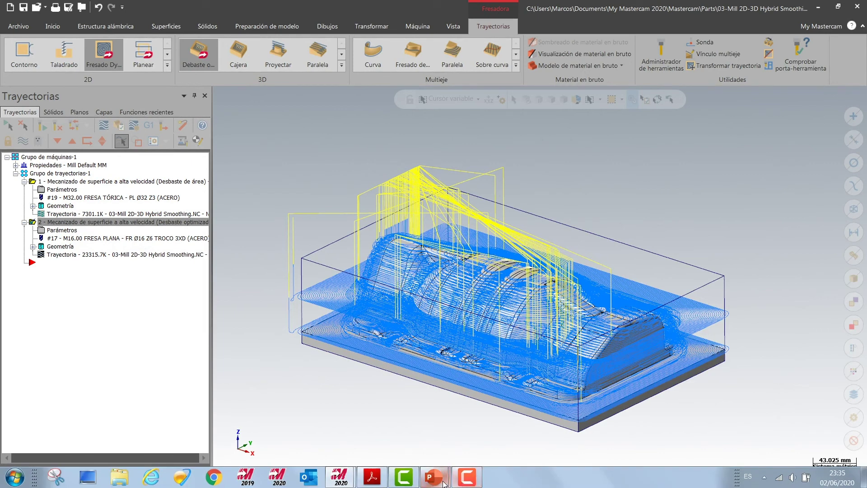
pyautogui.moveTo(434, 478)
pyautogui.click(461, 425)
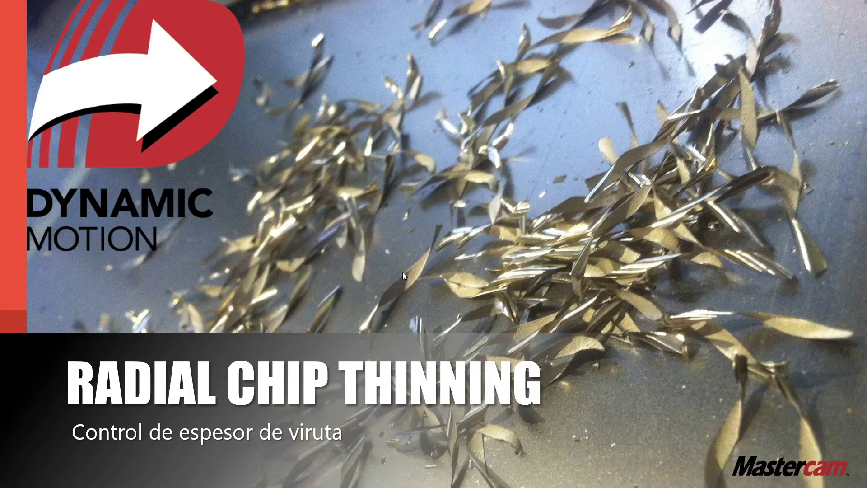